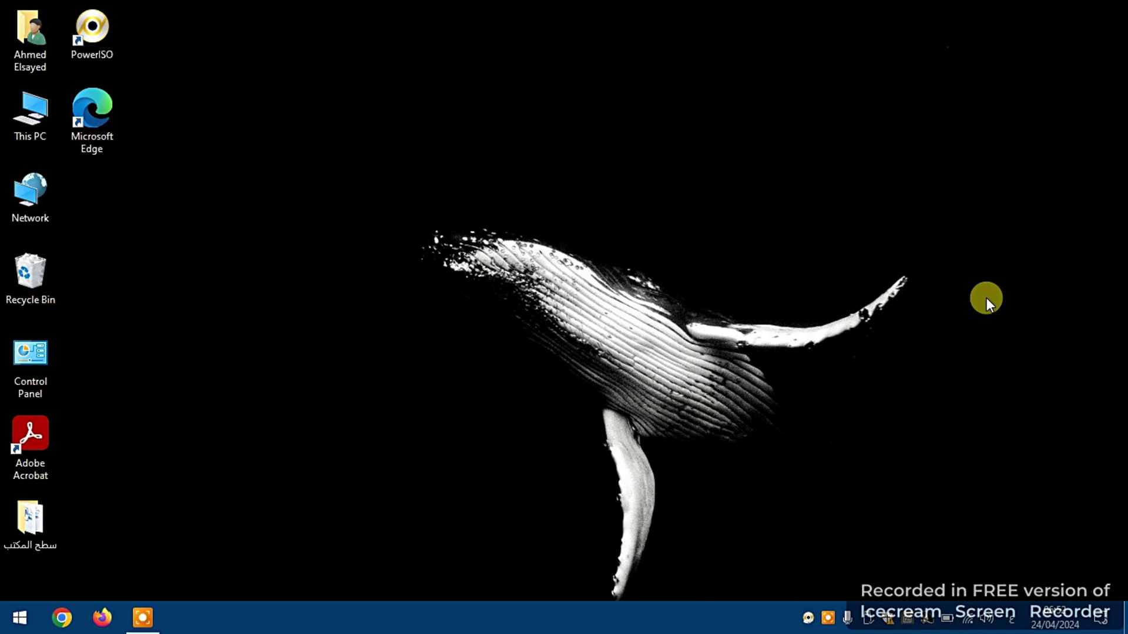
- Go to the home folder's Downloads and select the Canon G3430 archive
{"action": "double_click", "coordinate": [31, 44]}
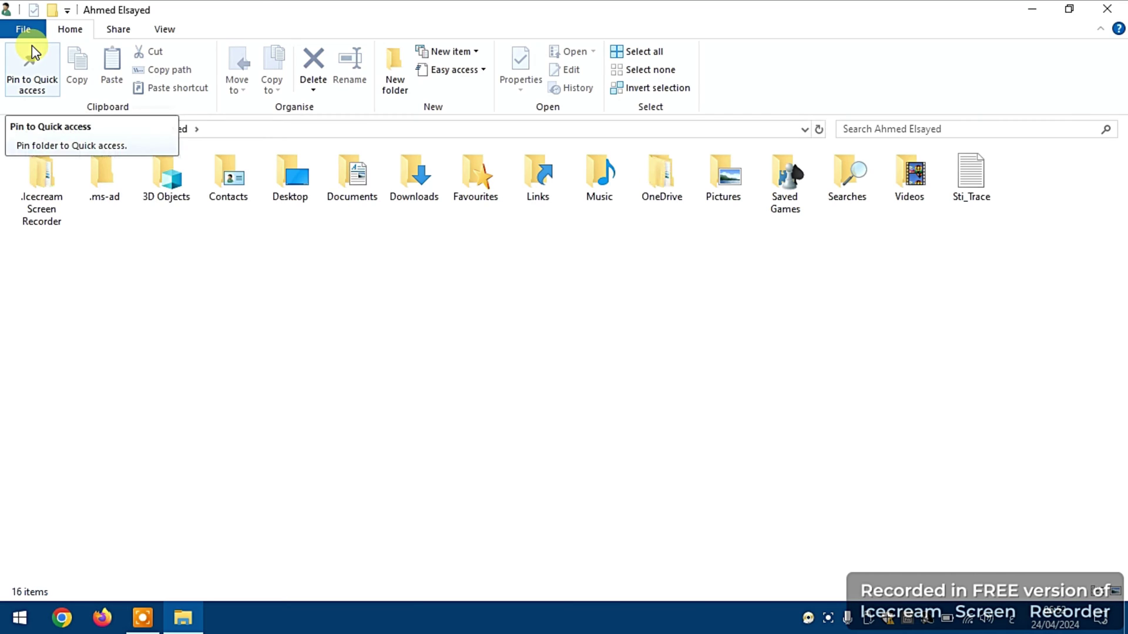
{"action": "double_click", "coordinate": [419, 179]}
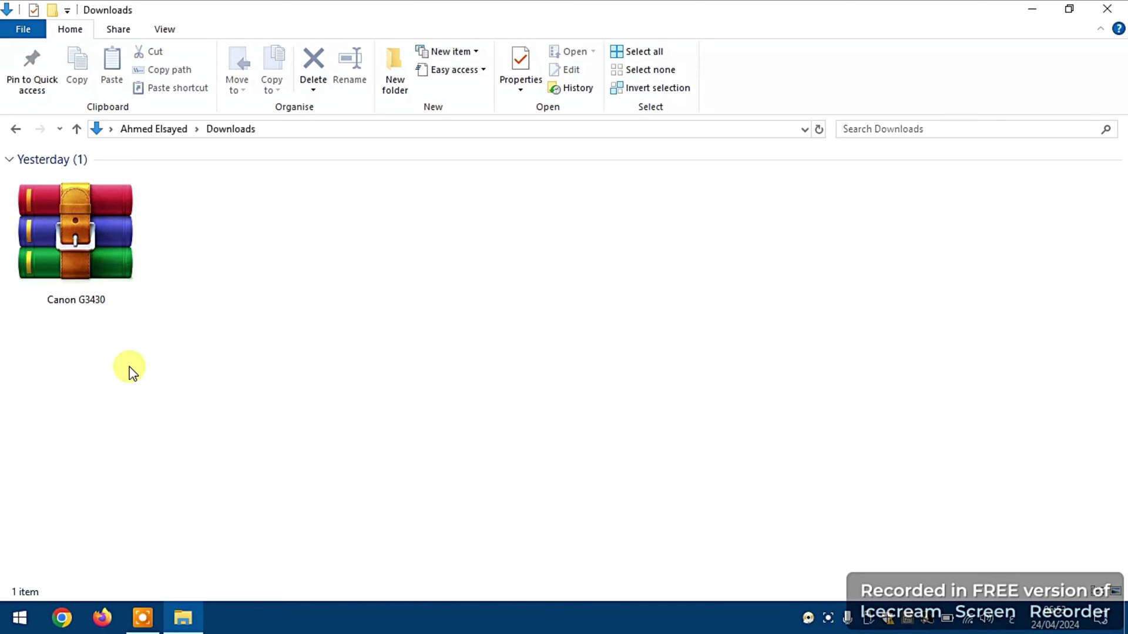
{"action": "left_click", "coordinate": [78, 222]}
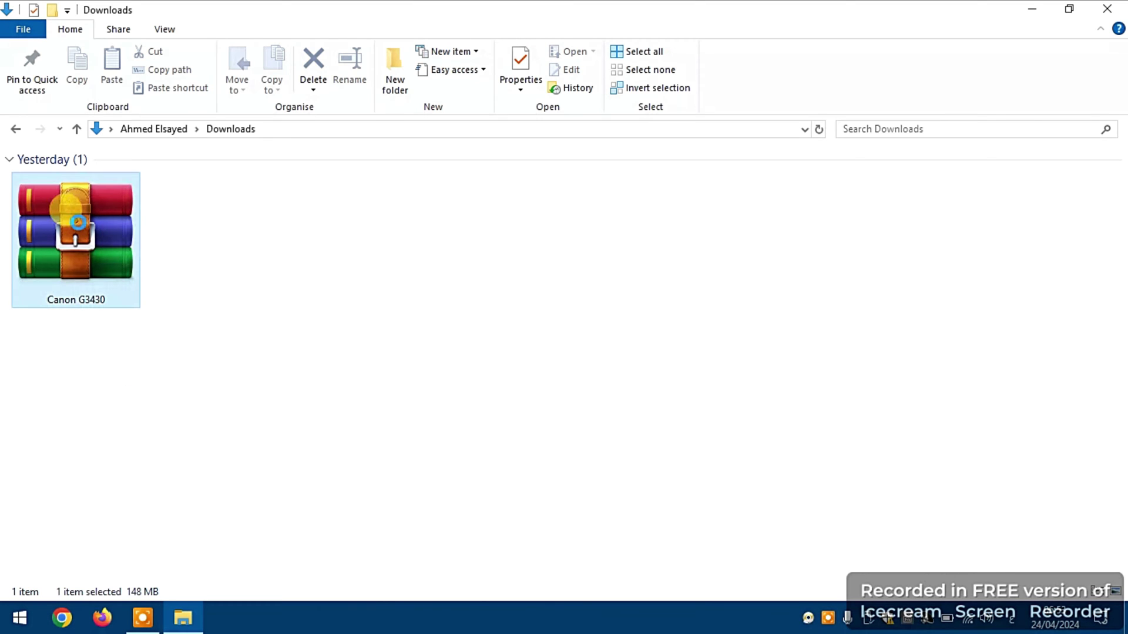
- Extract the Canon G3430 archive here, supplying the archive password to create the CANON_IJ folder
{"action": "right_click", "coordinate": [79, 223]}
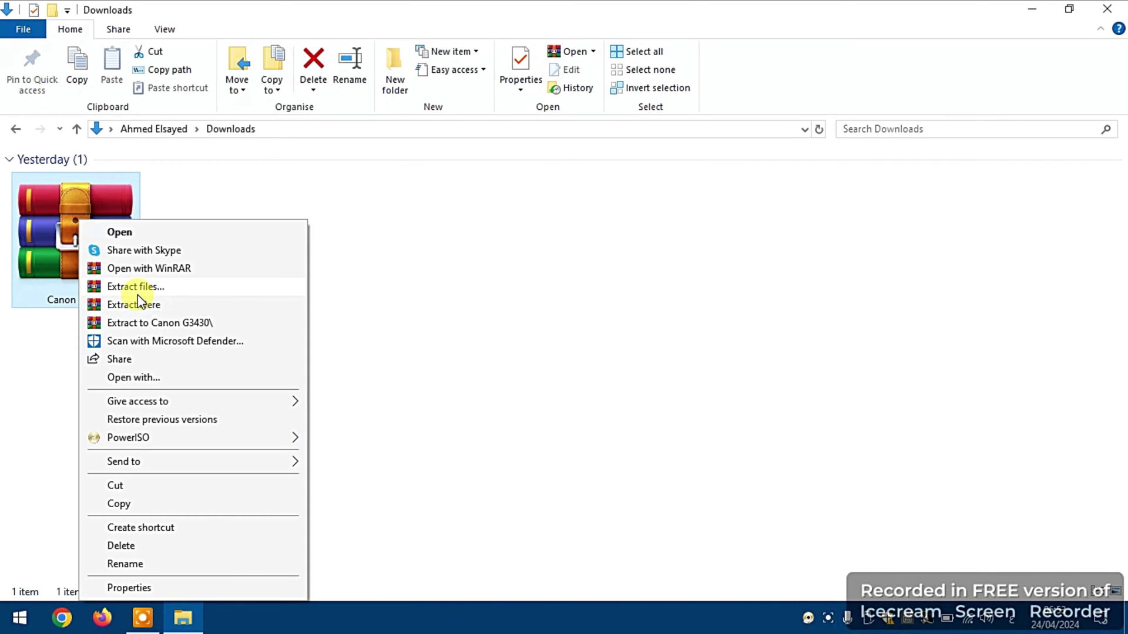
{"action": "left_click", "coordinate": [140, 304]}
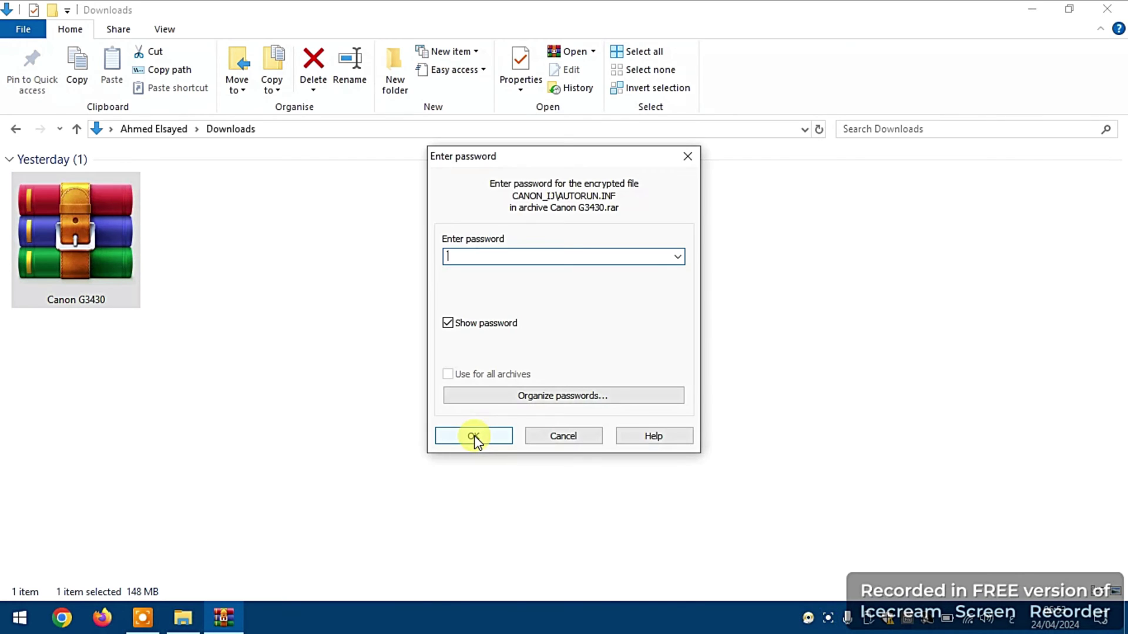
{"action": "left_click", "coordinate": [474, 436]}
{"action": "left_click", "coordinate": [477, 433]}
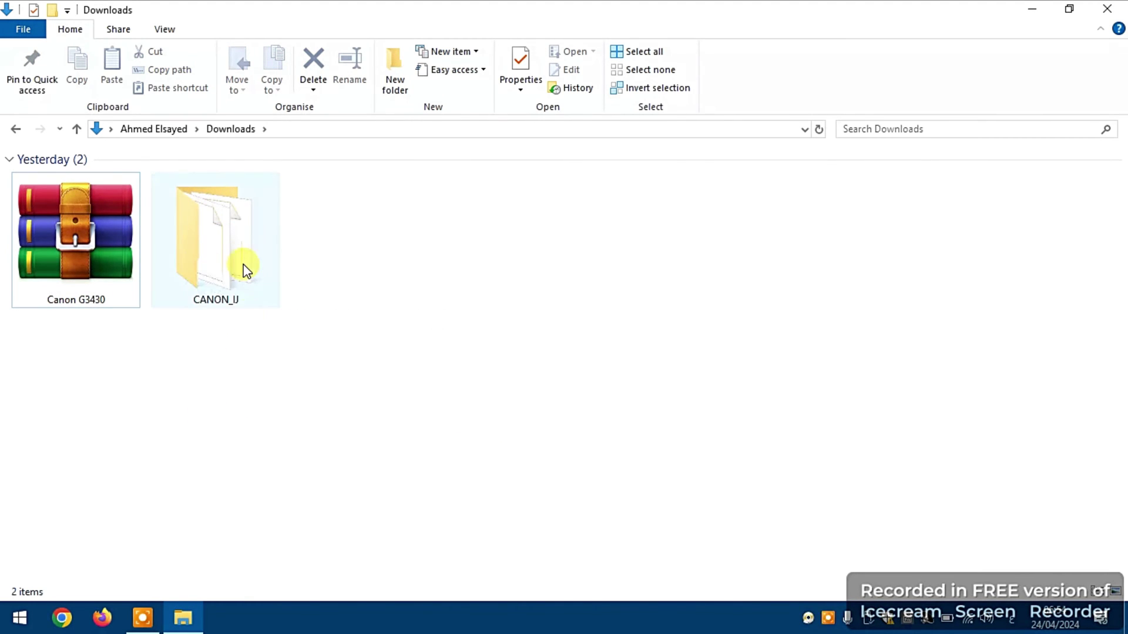
- Browse into CANON_IJ\win\Driver\DrvSetup and run the SETUP64 installer
{"action": "double_click", "coordinate": [240, 297]}
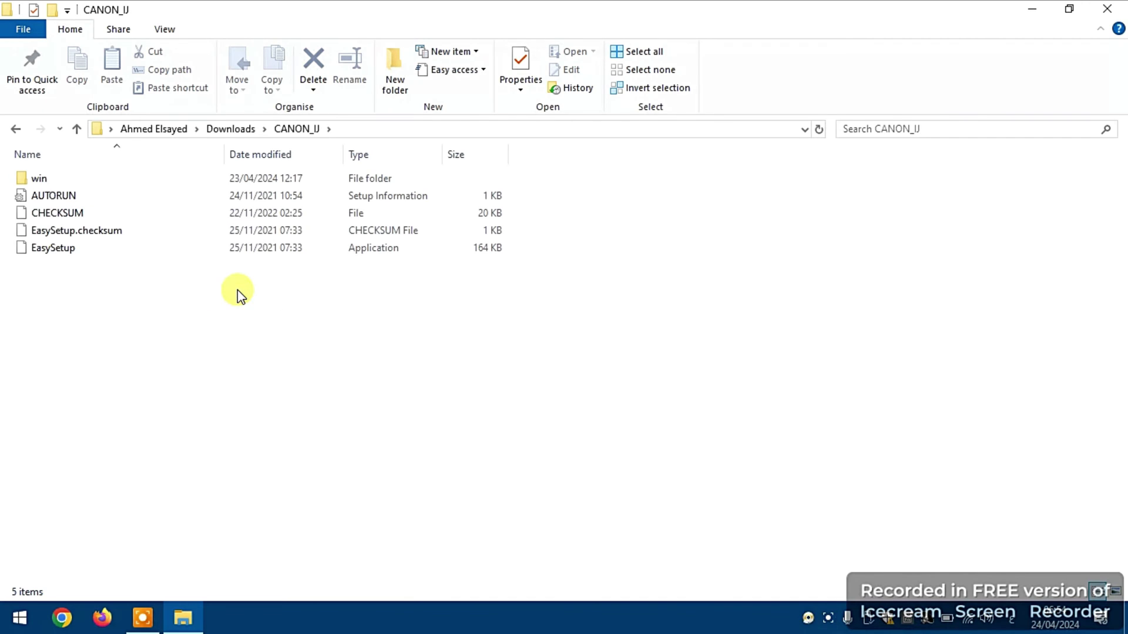
{"action": "double_click", "coordinate": [80, 182]}
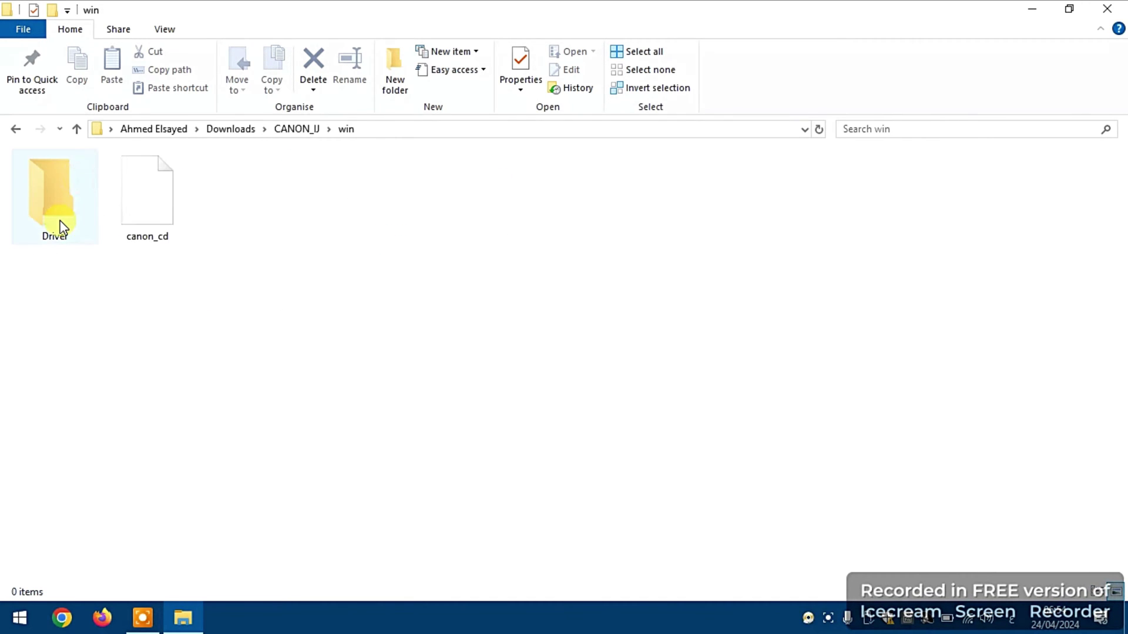
{"action": "double_click", "coordinate": [58, 227]}
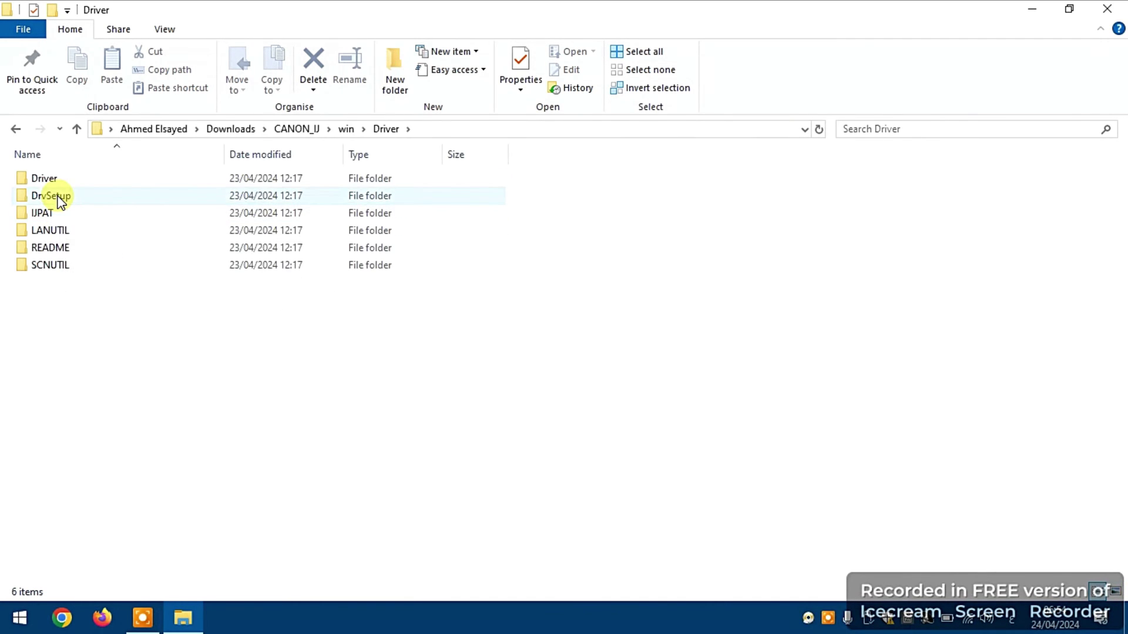
{"action": "left_click", "coordinate": [59, 200]}
{"action": "double_click", "coordinate": [59, 199]}
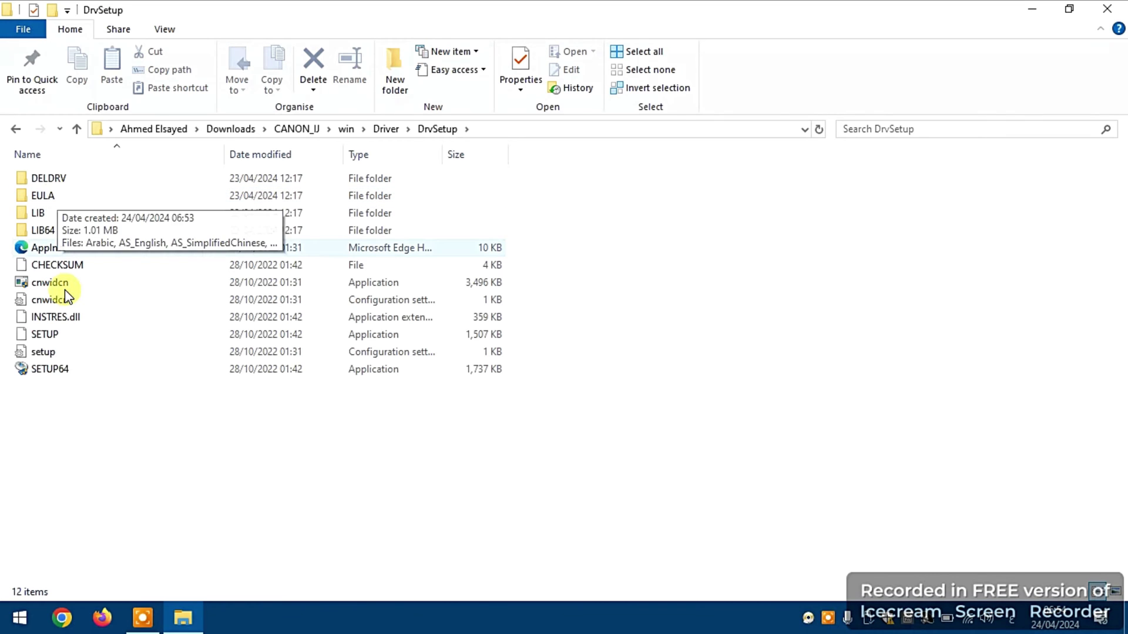
{"action": "left_click", "coordinate": [57, 371]}
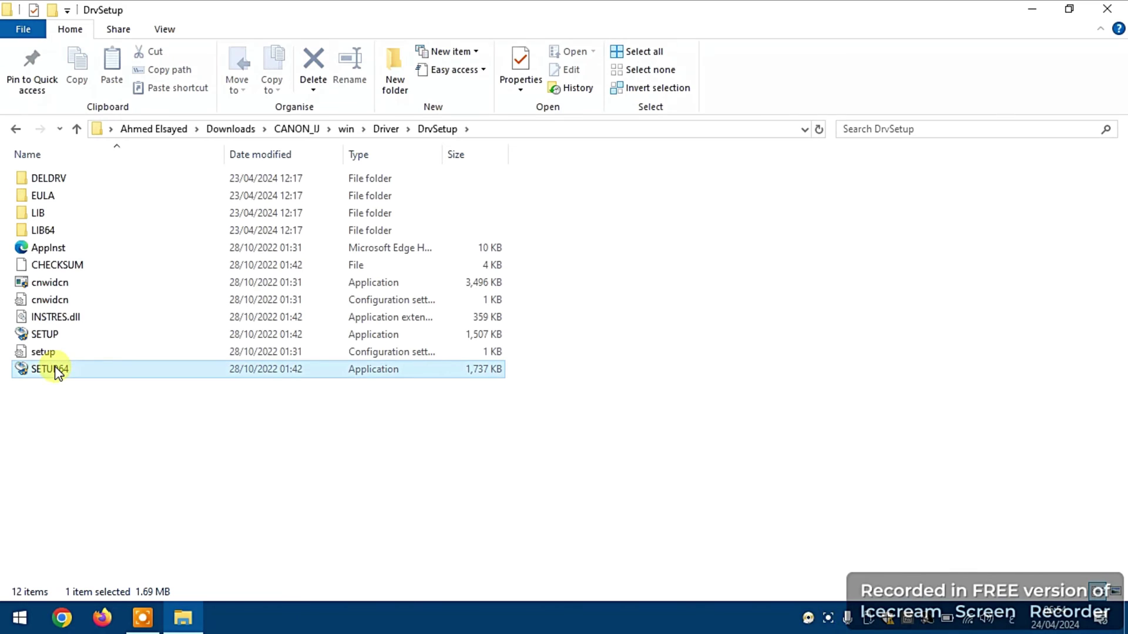
{"action": "double_click", "coordinate": [57, 371]}
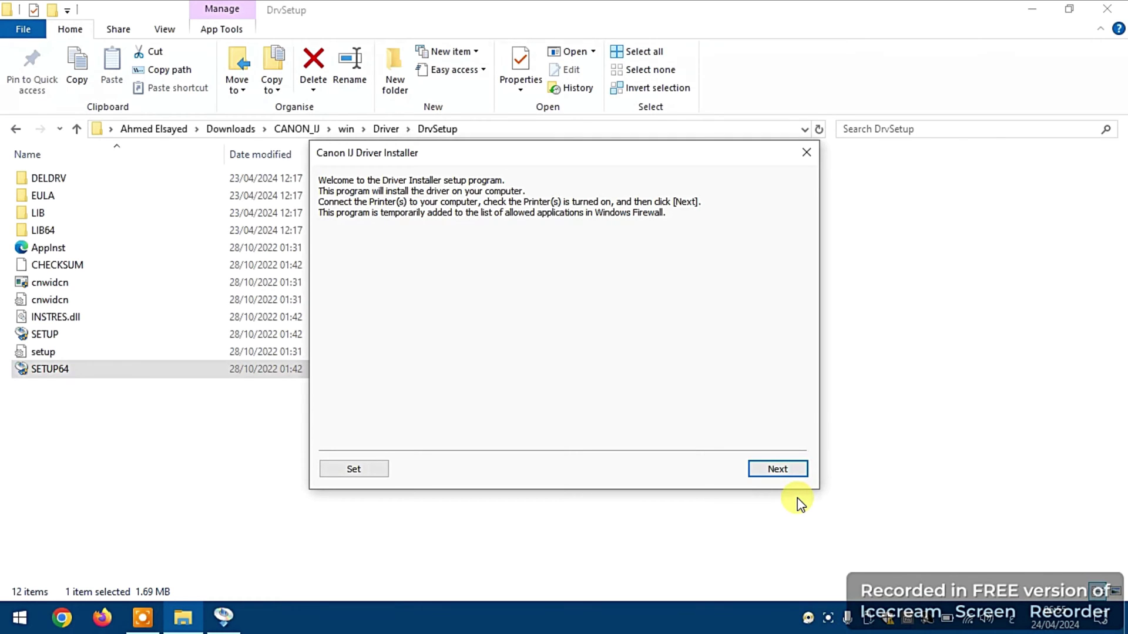
- Set the installer language to Arabic and advance past the welcome page
{"action": "left_click", "coordinate": [354, 468]}
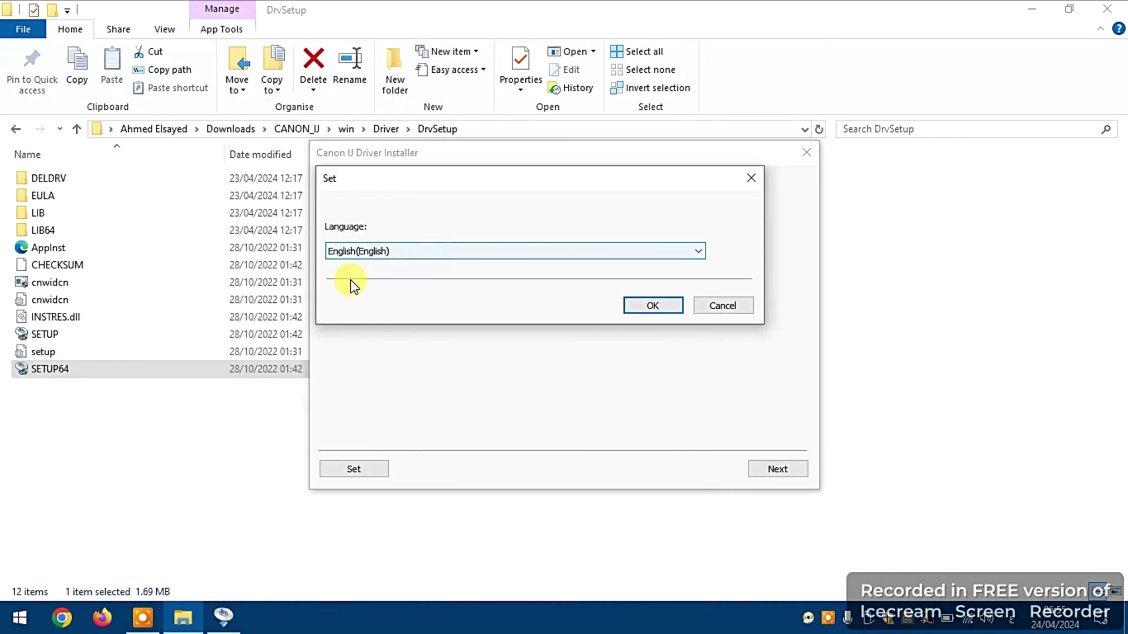
{"action": "left_click", "coordinate": [343, 256]}
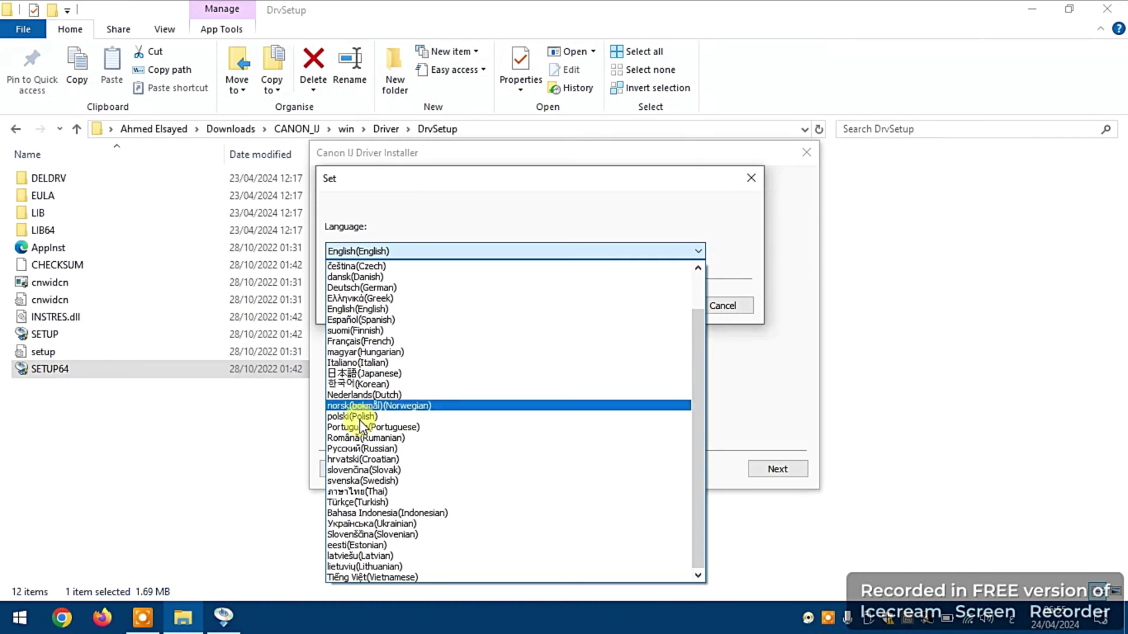
{"action": "scroll", "coordinate": [380, 535], "scroll_direction": "up", "scroll_amount": 3}
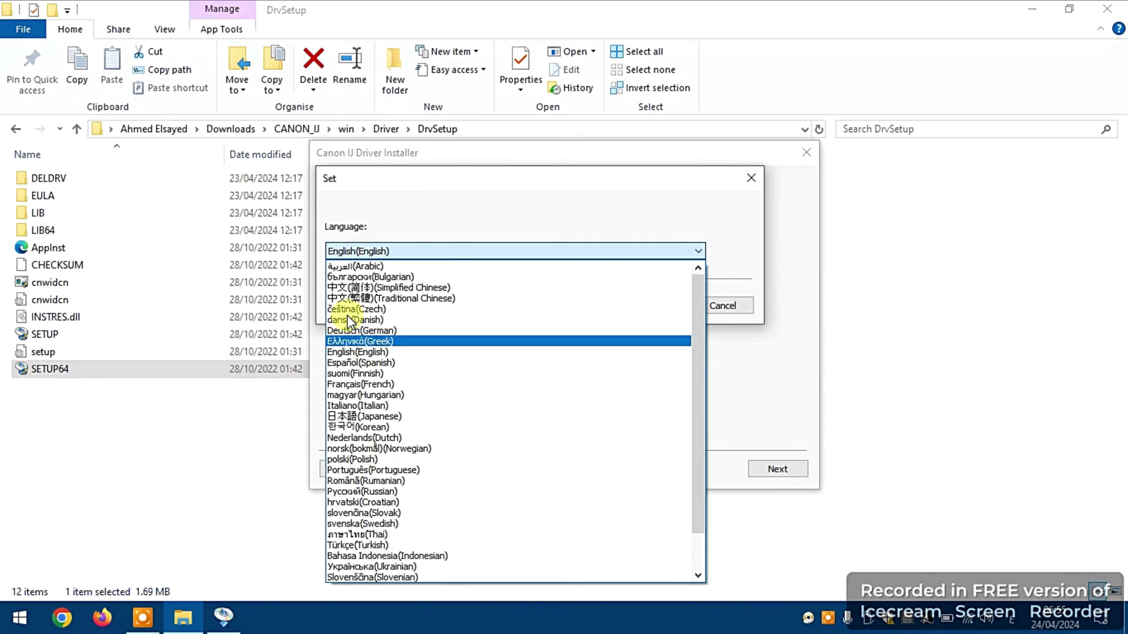
{"action": "left_click", "coordinate": [347, 266]}
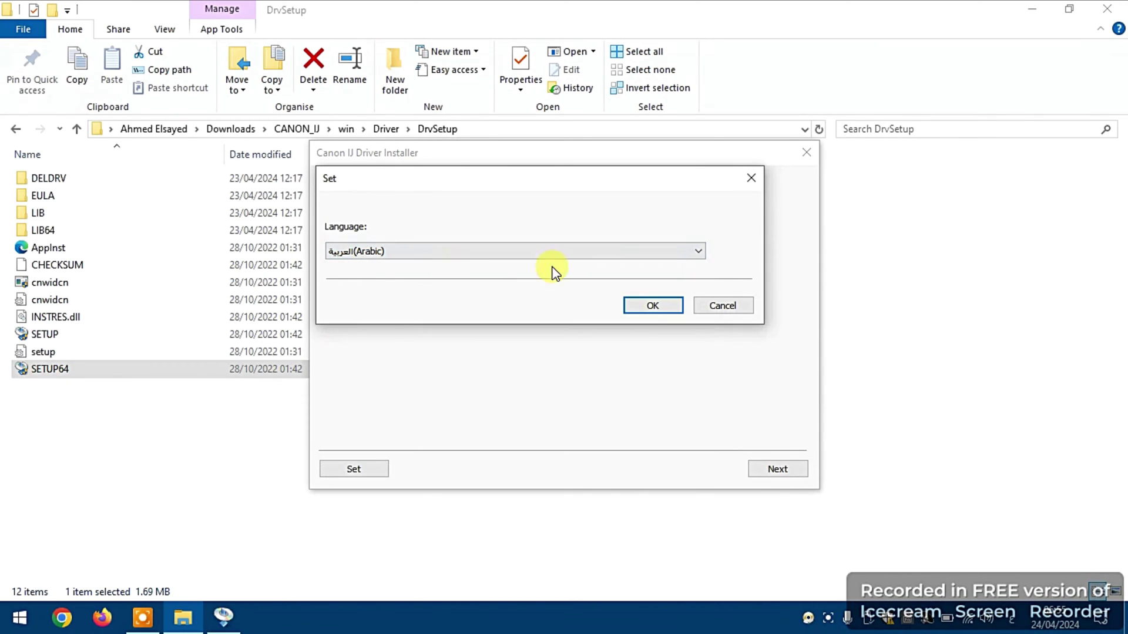
{"action": "left_click", "coordinate": [649, 306]}
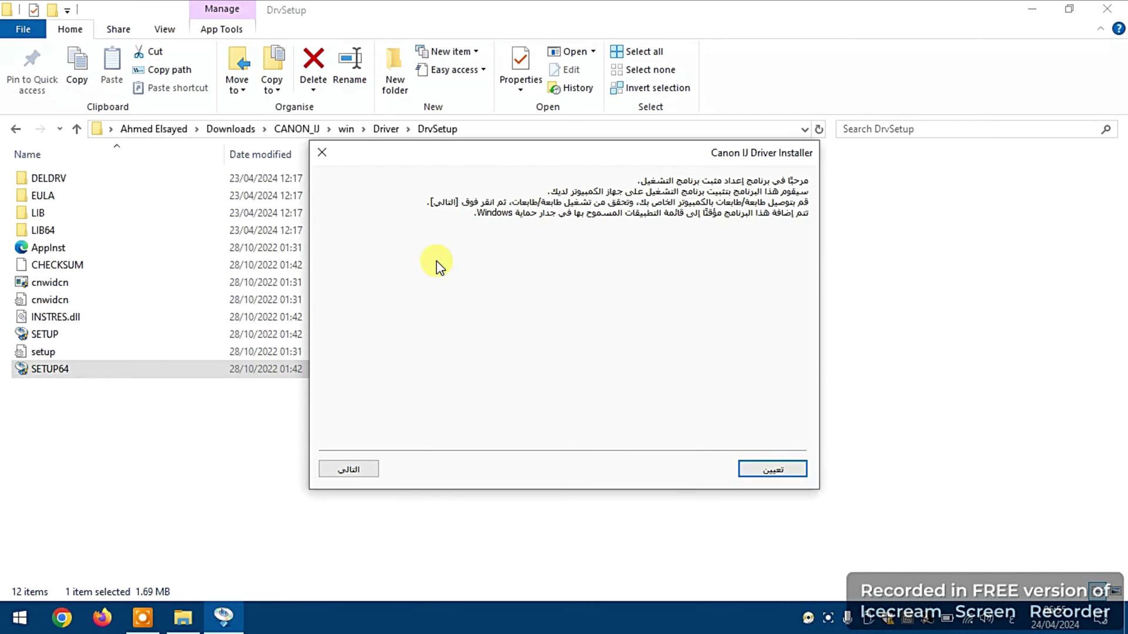
{"action": "left_click", "coordinate": [355, 472]}
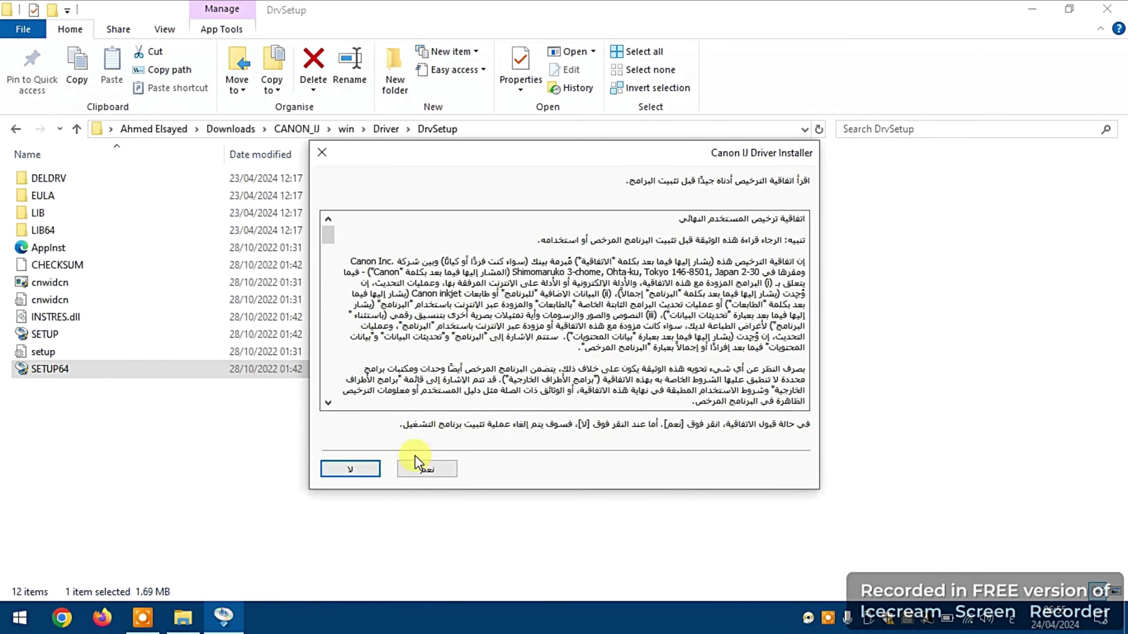
- Accept the licence, rescan, and install the driver for the USB G3030 series printer
{"action": "left_click", "coordinate": [433, 470]}
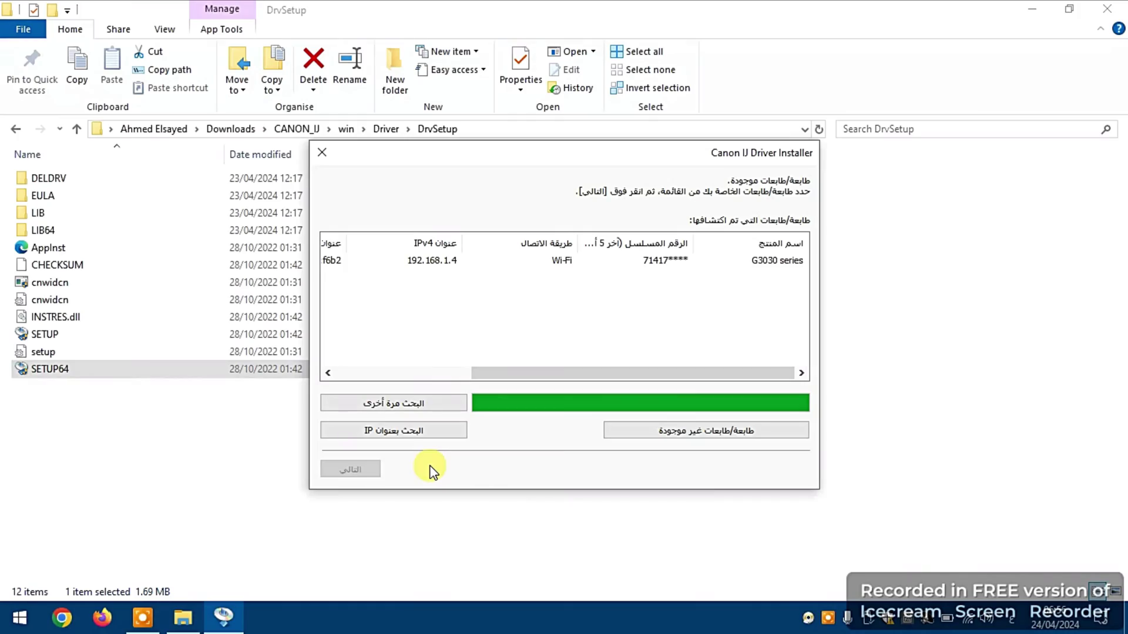
{"action": "left_click", "coordinate": [400, 404]}
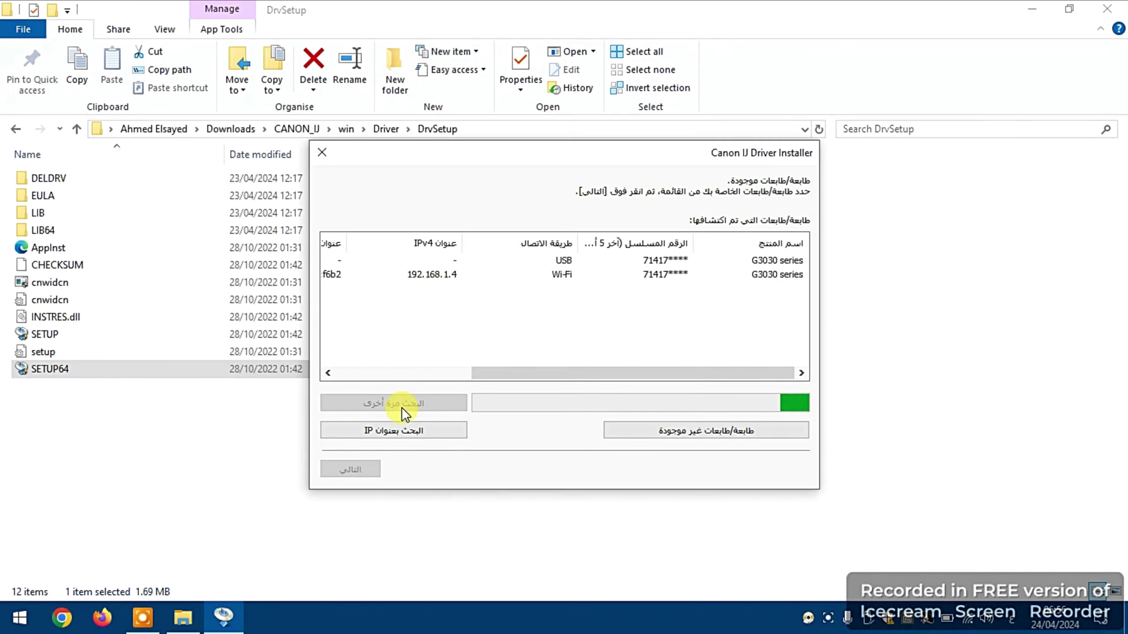
{"action": "left_click", "coordinate": [764, 260]}
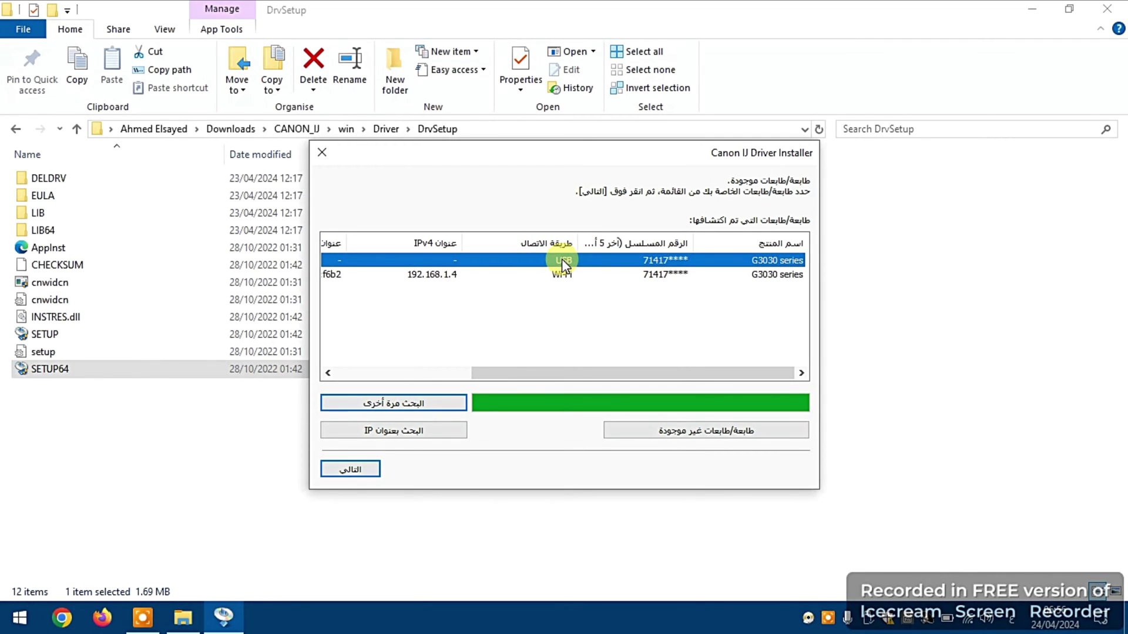
{"action": "left_click", "coordinate": [371, 469]}
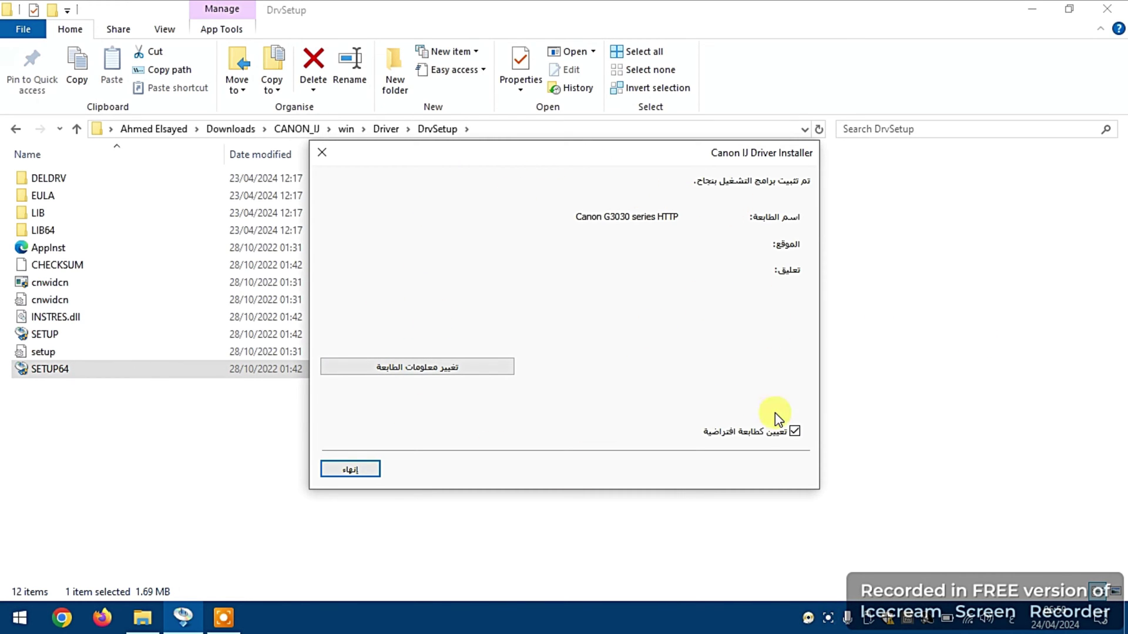
- Finish and close the completed driver installation
{"action": "left_click", "coordinate": [365, 472]}
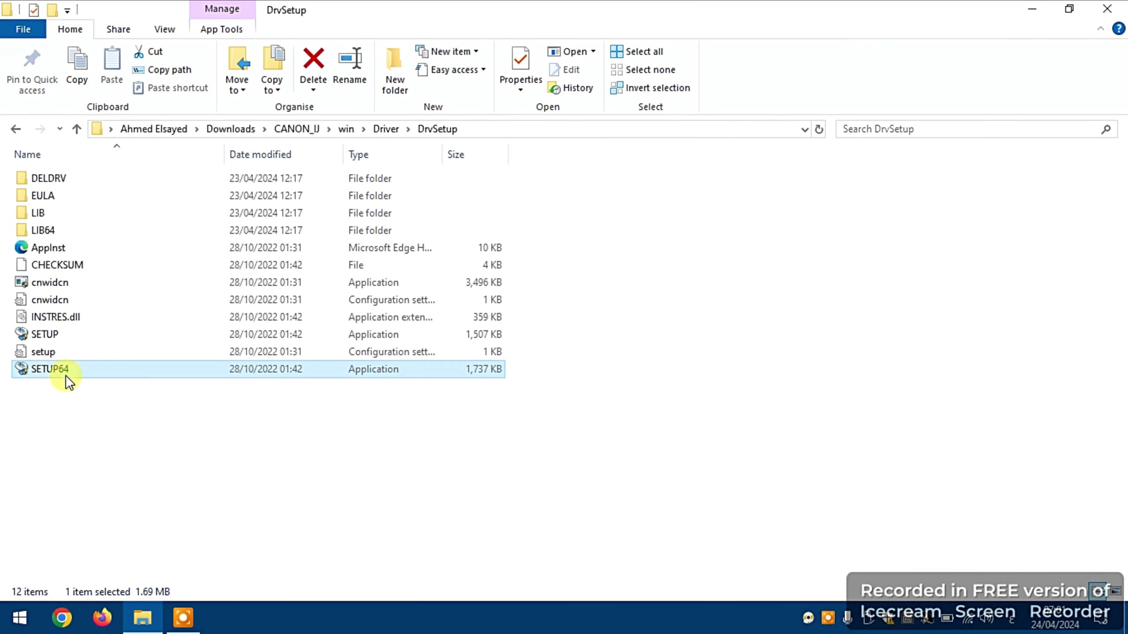
- Relaunch SETUP64 with administrator approval and switch its language to Arabic
{"action": "double_click", "coordinate": [55, 363]}
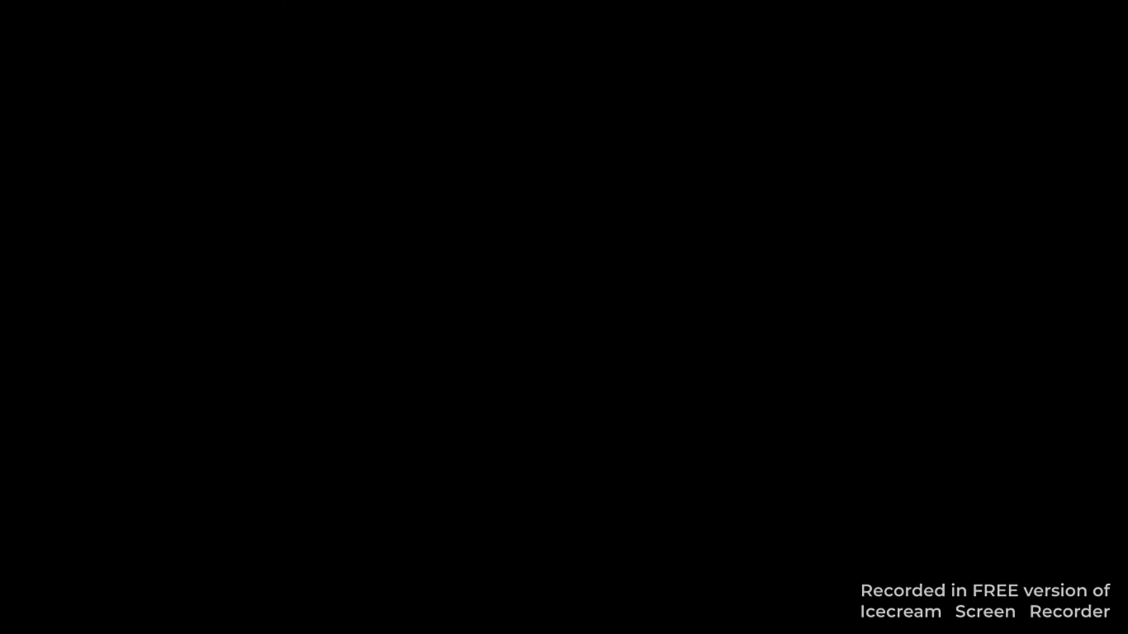
{"action": "left_click", "coordinate": [466, 429]}
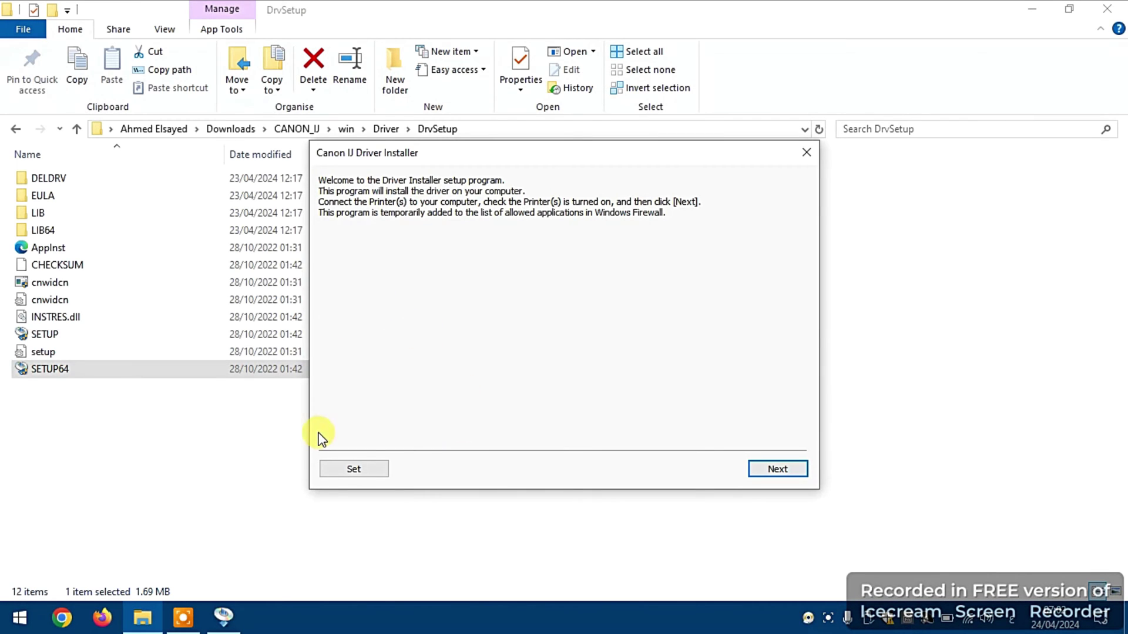
{"action": "left_click", "coordinate": [360, 468]}
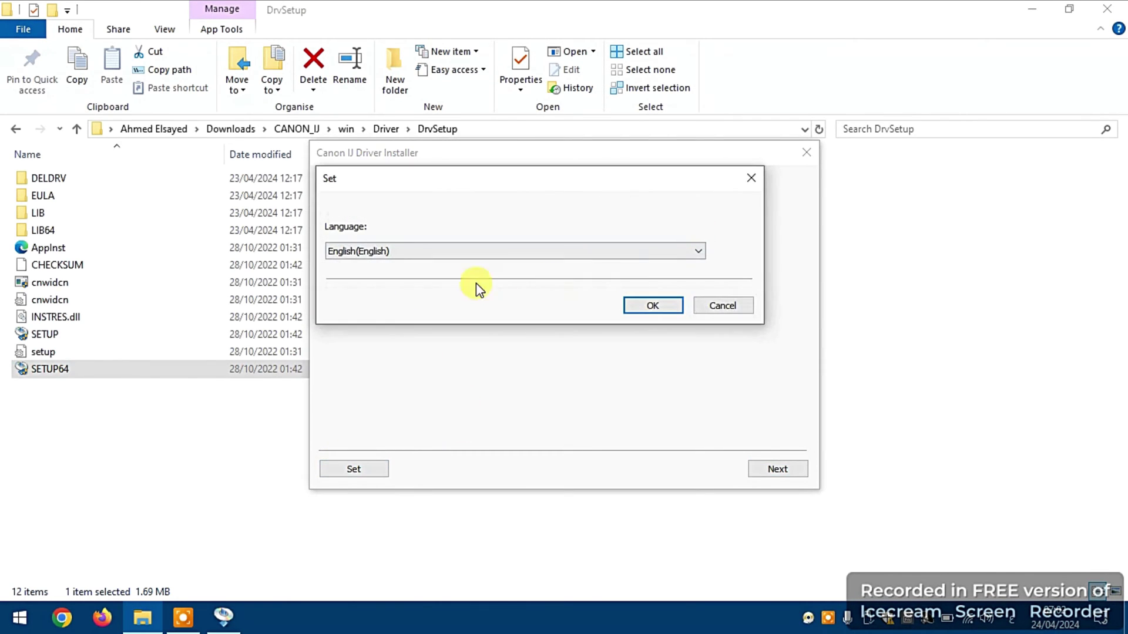
{"action": "left_click", "coordinate": [497, 252]}
{"action": "scroll", "coordinate": [500, 288], "scroll_direction": "up", "scroll_amount": 2}
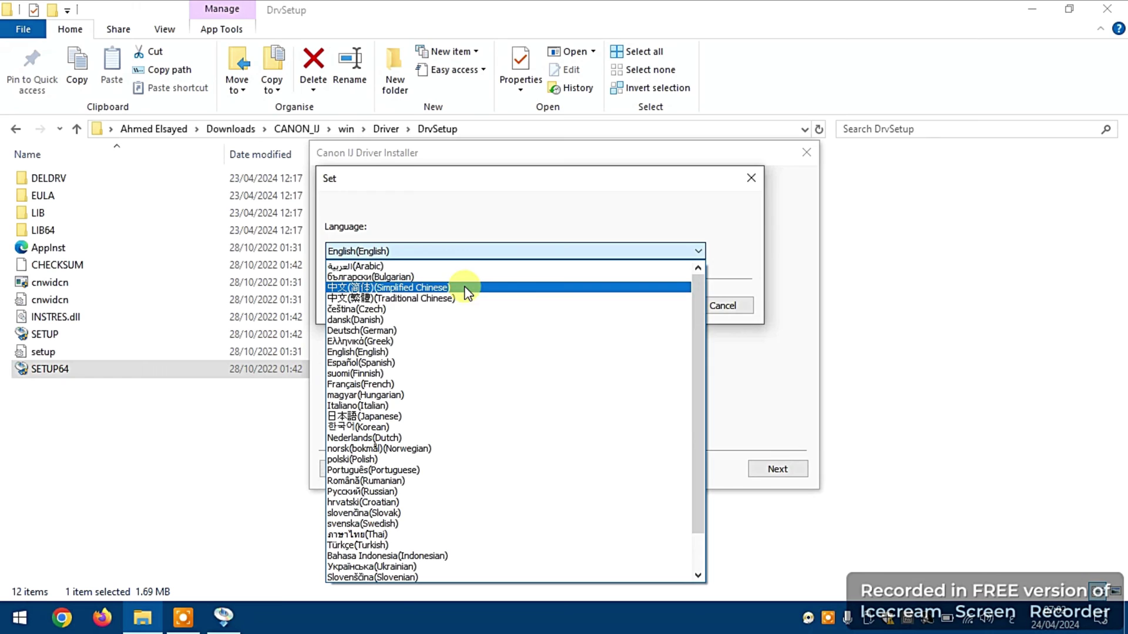
{"action": "left_click", "coordinate": [437, 268]}
{"action": "left_click", "coordinate": [678, 315]}
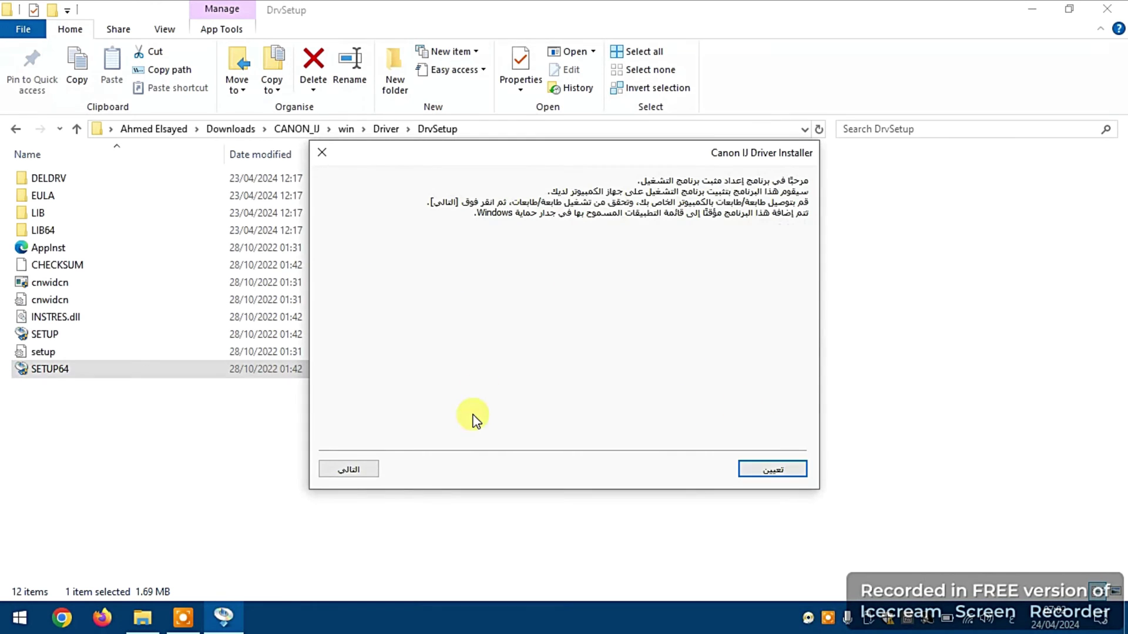
- Accept the license and select the USB G3030 series printer in the detected list
{"action": "left_click", "coordinate": [352, 470]}
{"action": "left_click", "coordinate": [419, 470]}
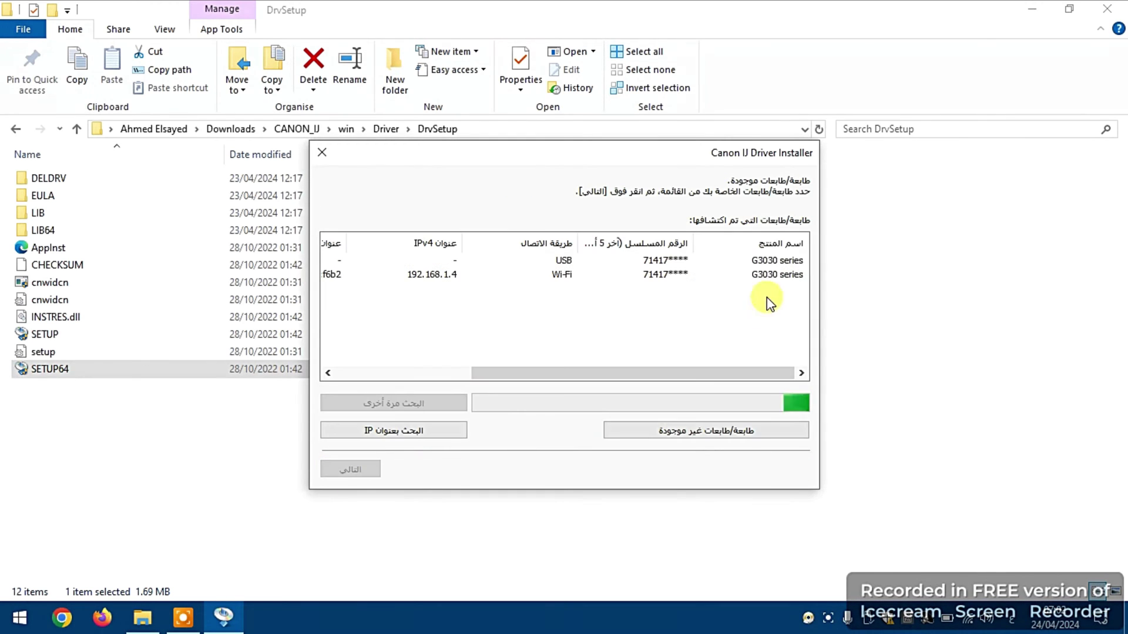
{"action": "left_click", "coordinate": [563, 261]}
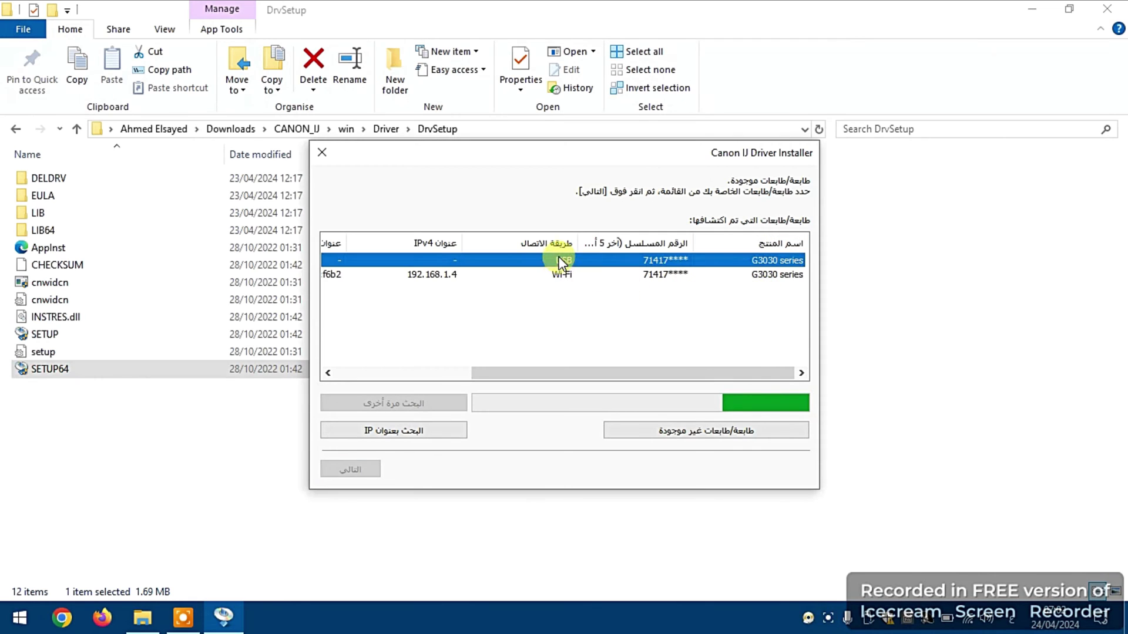
- Install the driver for the Wi-Fi G3030 series printer at 192.168.1.4
{"action": "left_click", "coordinate": [563, 276]}
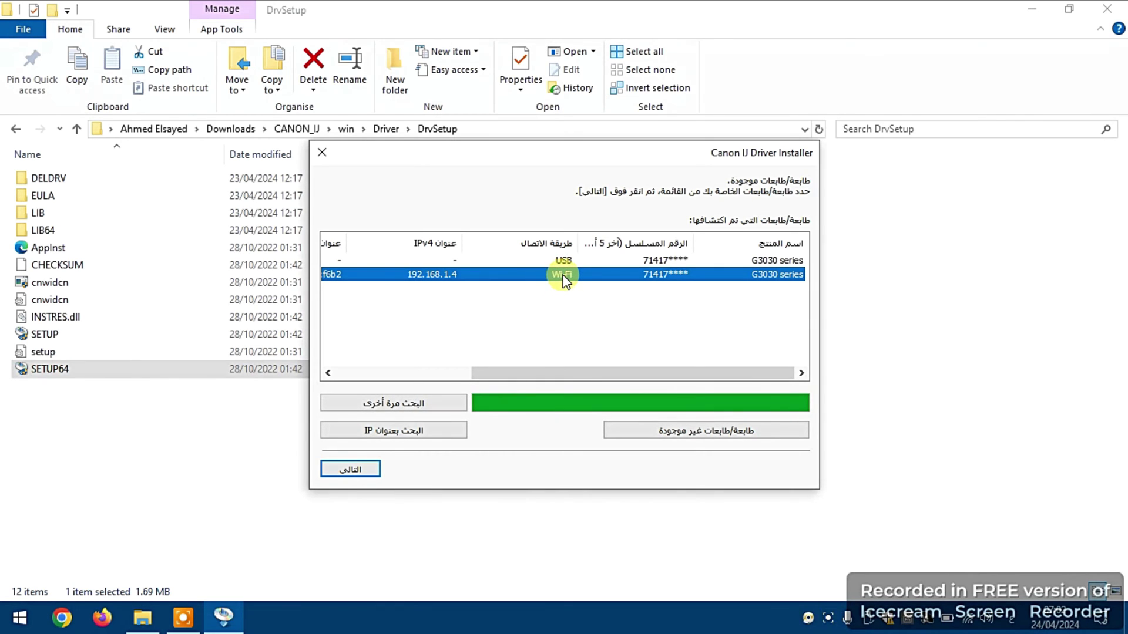
{"action": "left_click", "coordinate": [349, 468]}
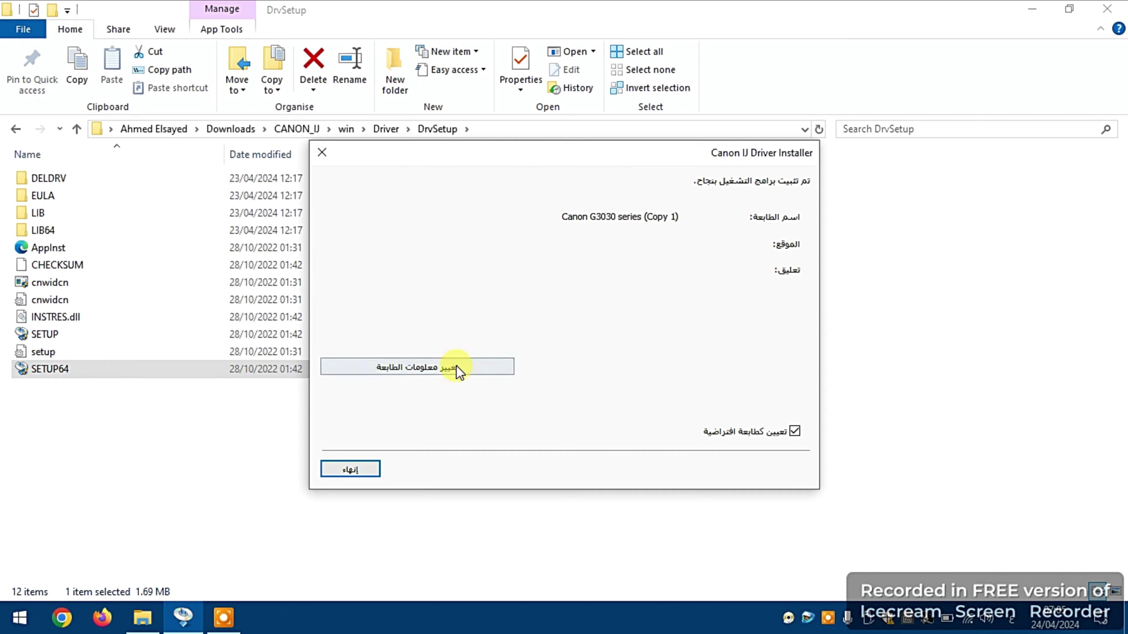
- Finish the installation, decline the restart, and dismiss the closing notice
{"action": "left_click", "coordinate": [352, 470]}
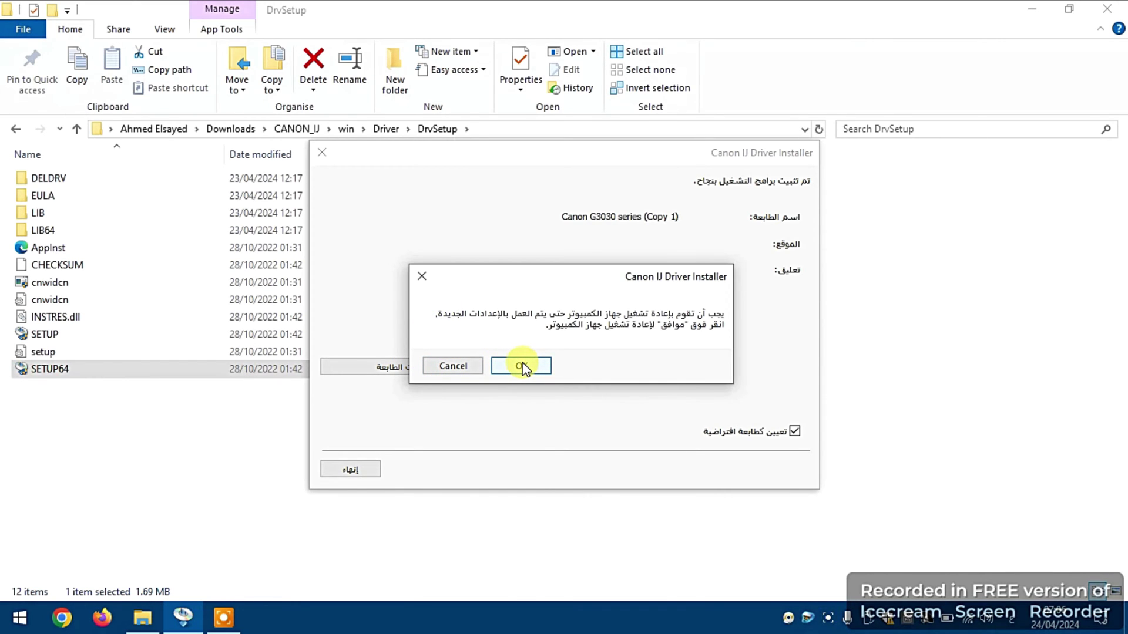
{"action": "left_click", "coordinate": [453, 366]}
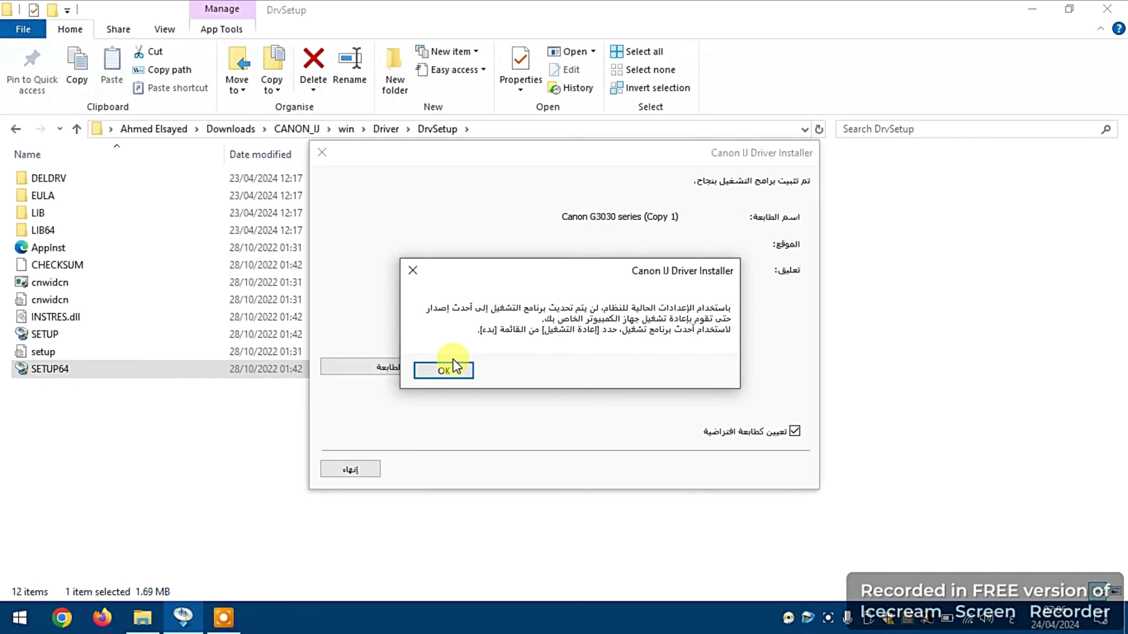
{"action": "left_click", "coordinate": [444, 370]}
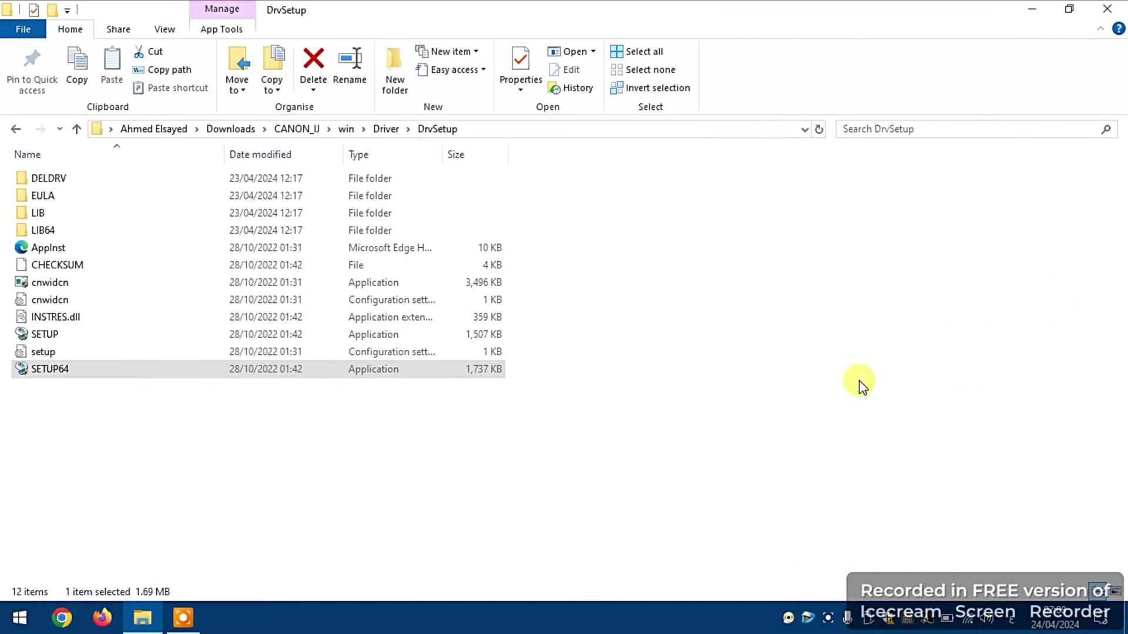
- Show the available Wi-Fi networks from the system tray Wi-Fi icon
{"action": "left_click", "coordinate": [968, 622]}
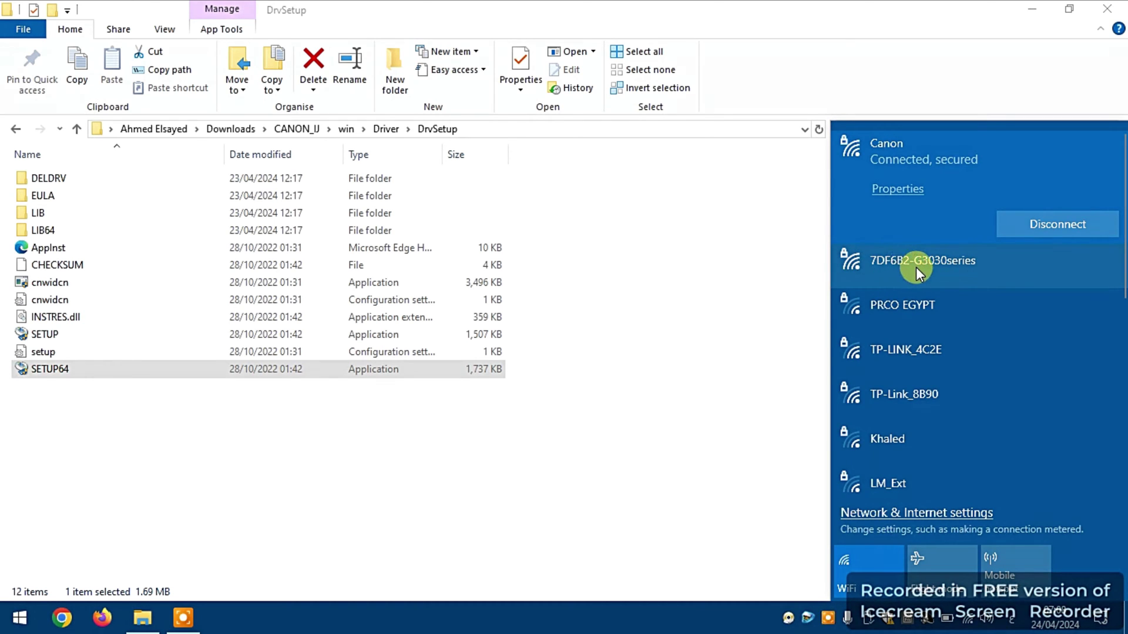
- Join the 7DF6B2-G3030series Wi-Fi network with its security key, allow discovery, and relaunch the 64-bit setup
{"action": "left_click", "coordinate": [940, 265]}
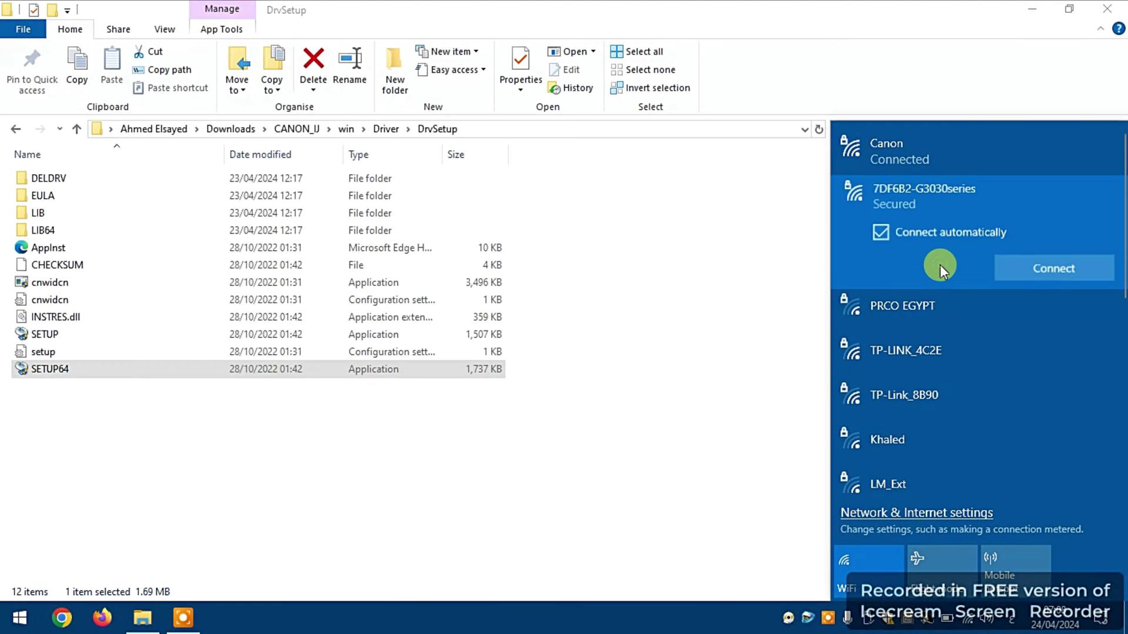
{"action": "left_click", "coordinate": [1048, 268]}
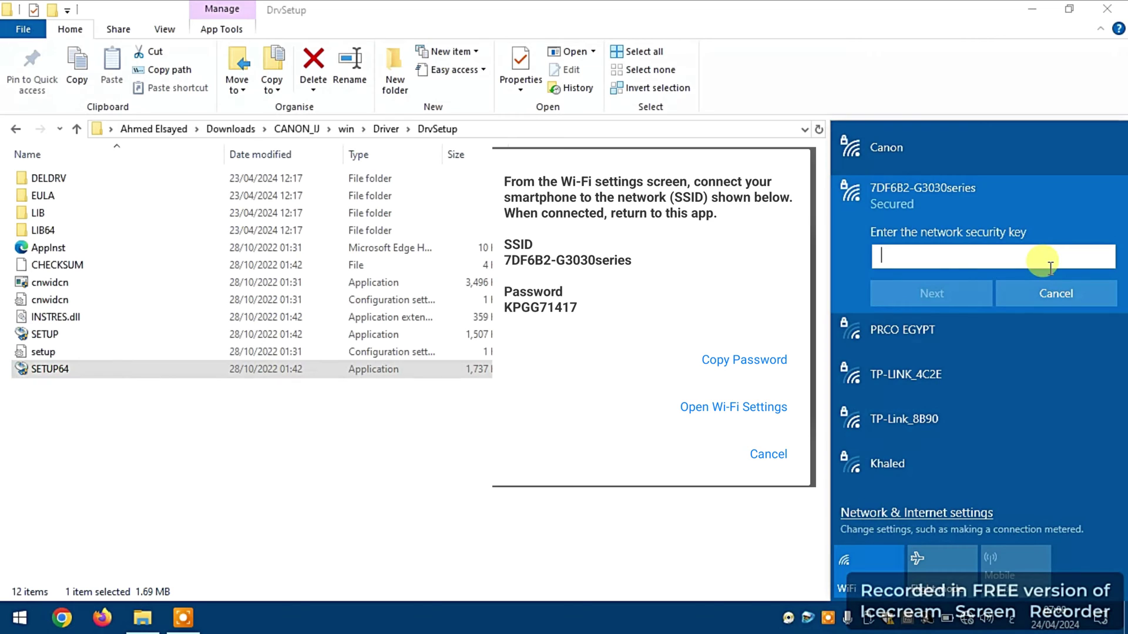
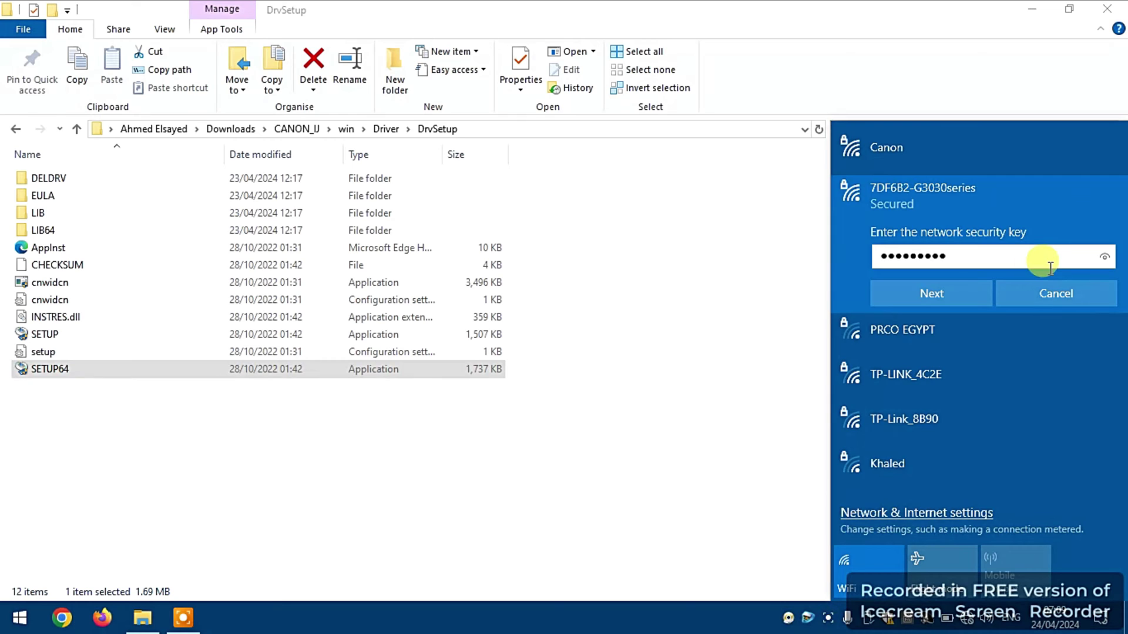
{"action": "left_click", "coordinate": [943, 296]}
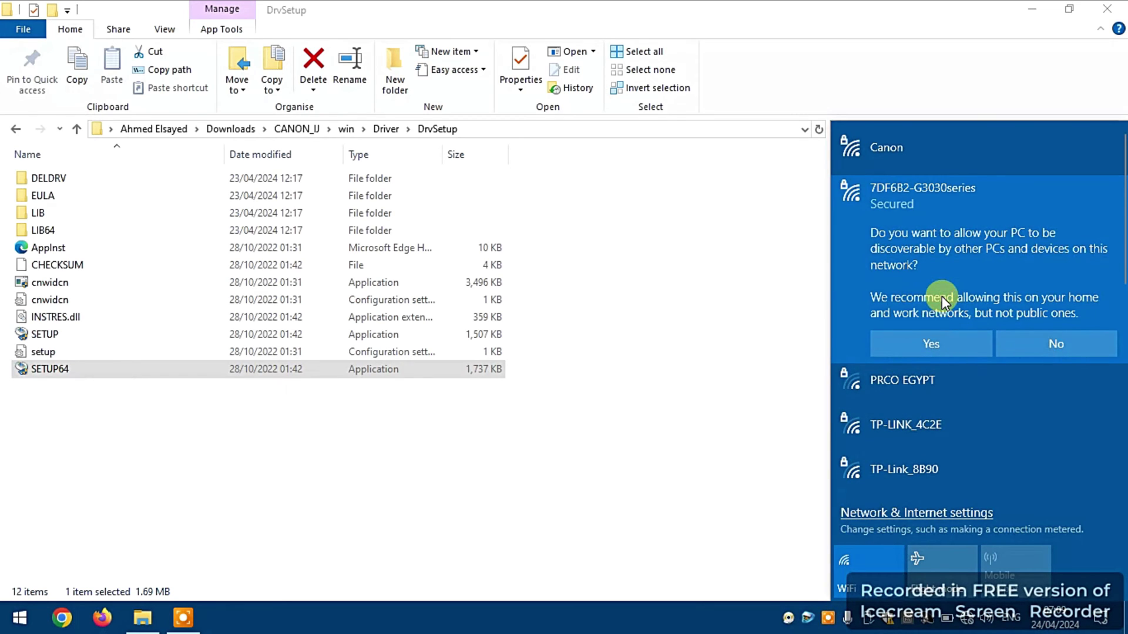
{"action": "left_click", "coordinate": [931, 341]}
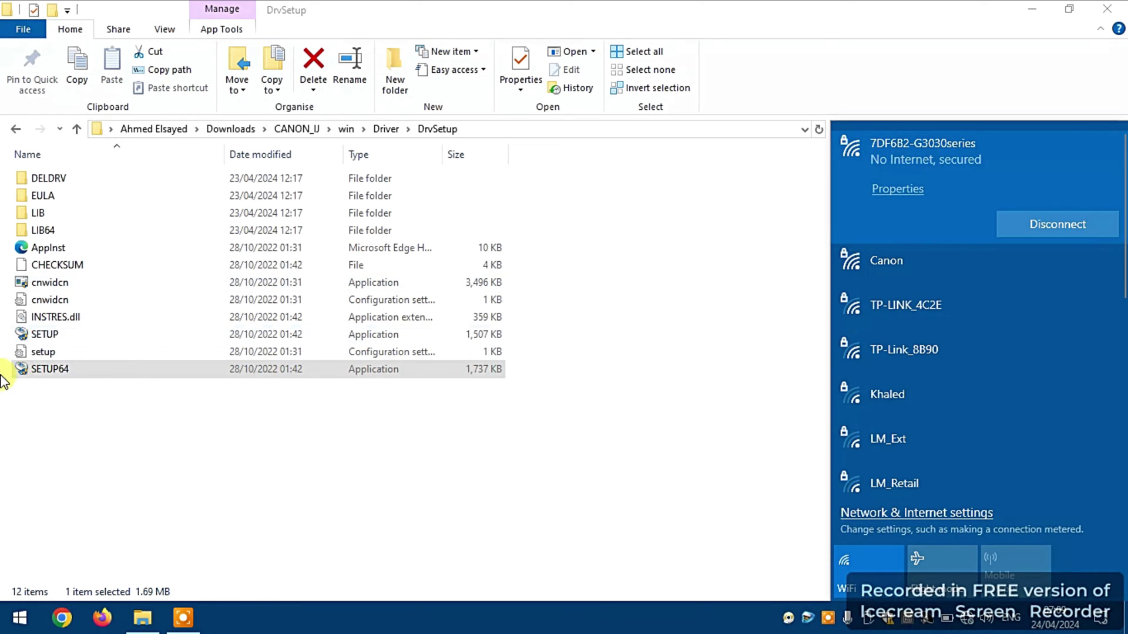
{"action": "double_click", "coordinate": [40, 368]}
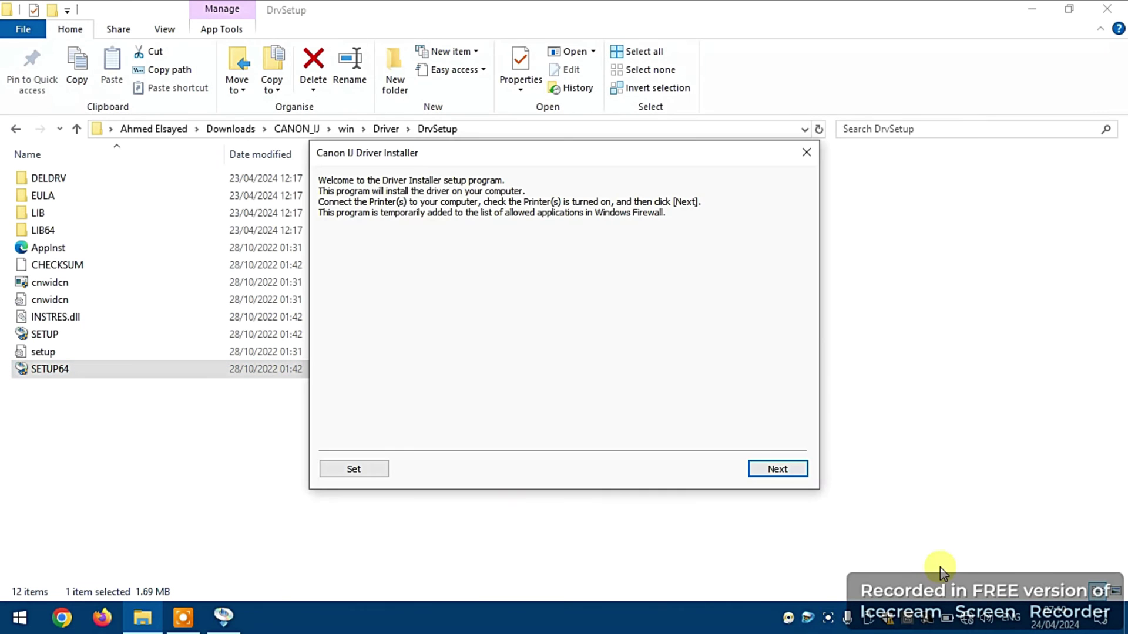
- Install the driver for the Wi-Fi G3030 series printer with region Europe, Middle East, Africa
{"action": "left_click", "coordinate": [801, 470]}
{"action": "left_click", "coordinate": [386, 259]}
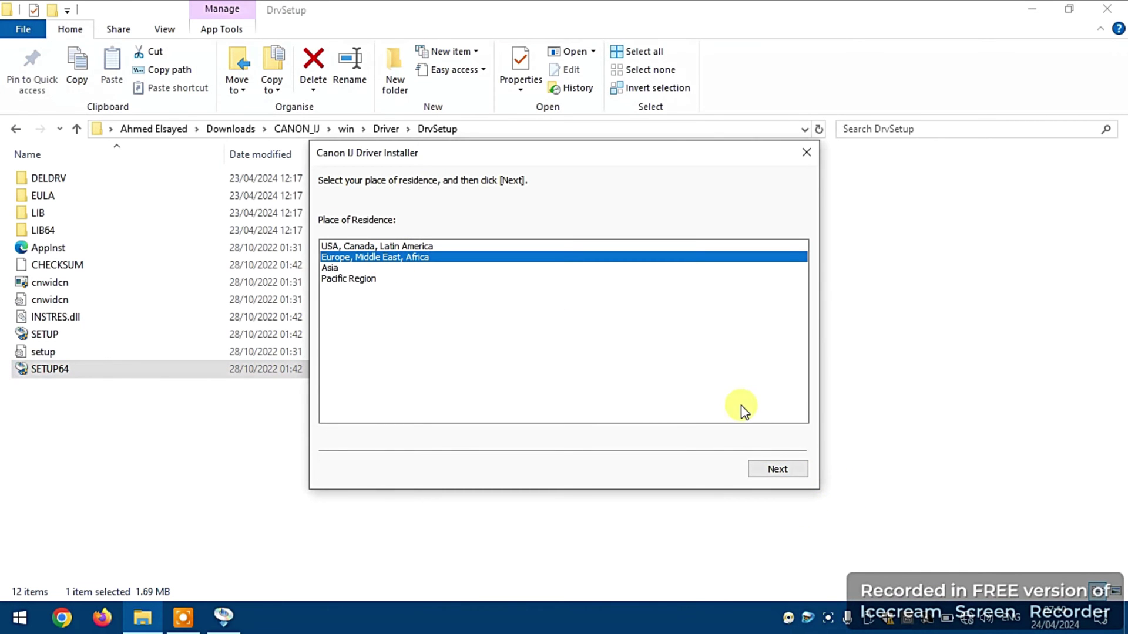
{"action": "left_click", "coordinate": [771, 469]}
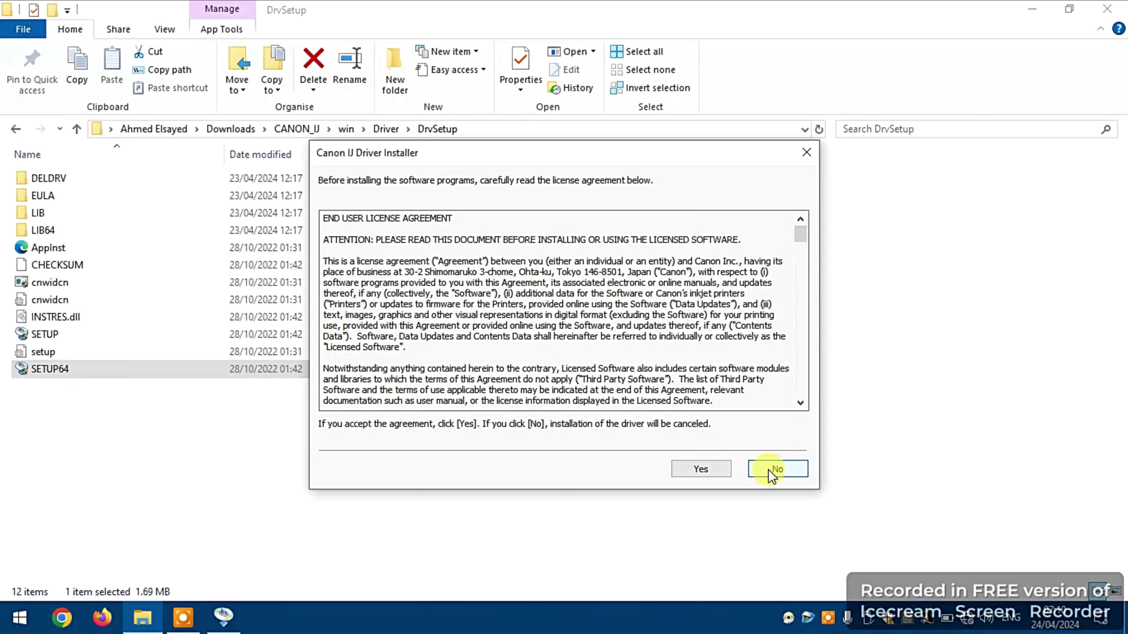
{"action": "left_click", "coordinate": [713, 466]}
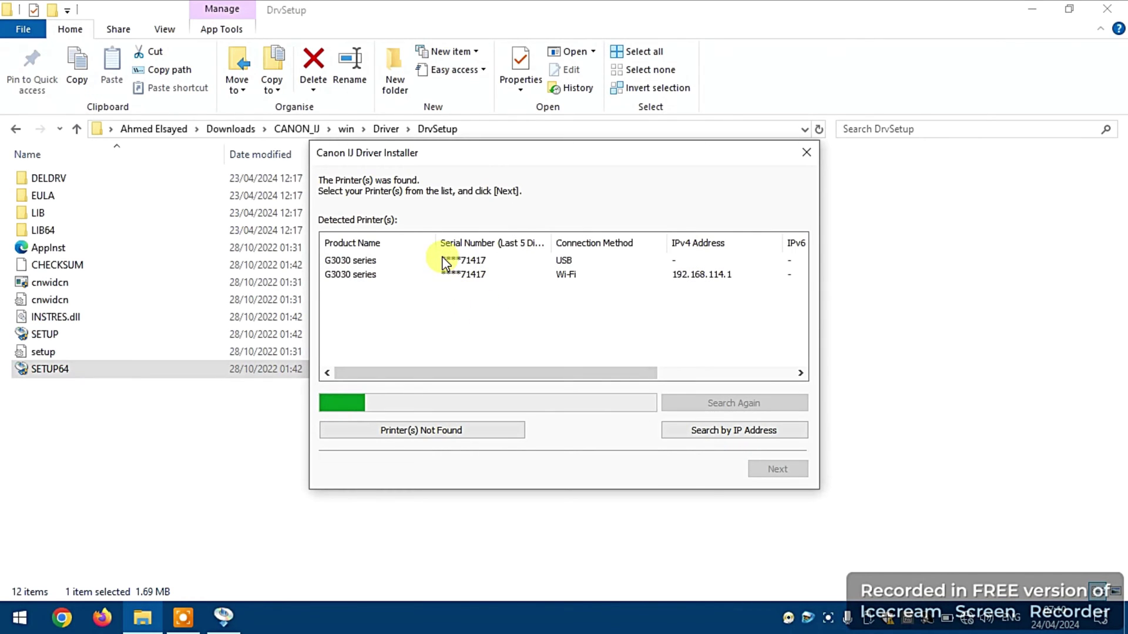
{"action": "left_click", "coordinate": [532, 281]}
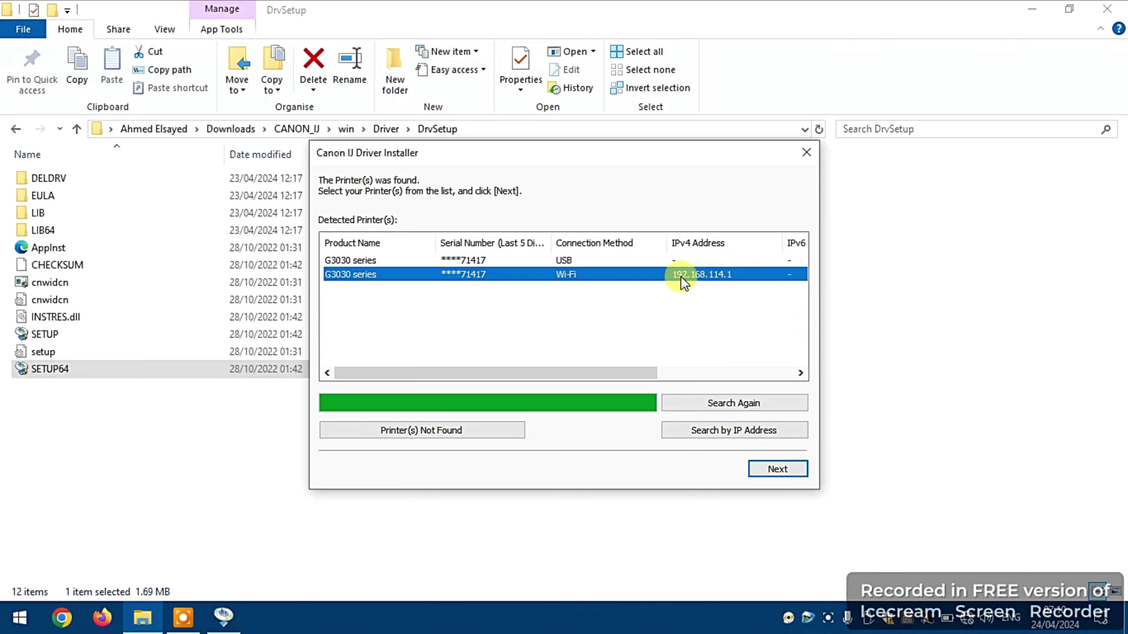
{"action": "left_click", "coordinate": [774, 470]}
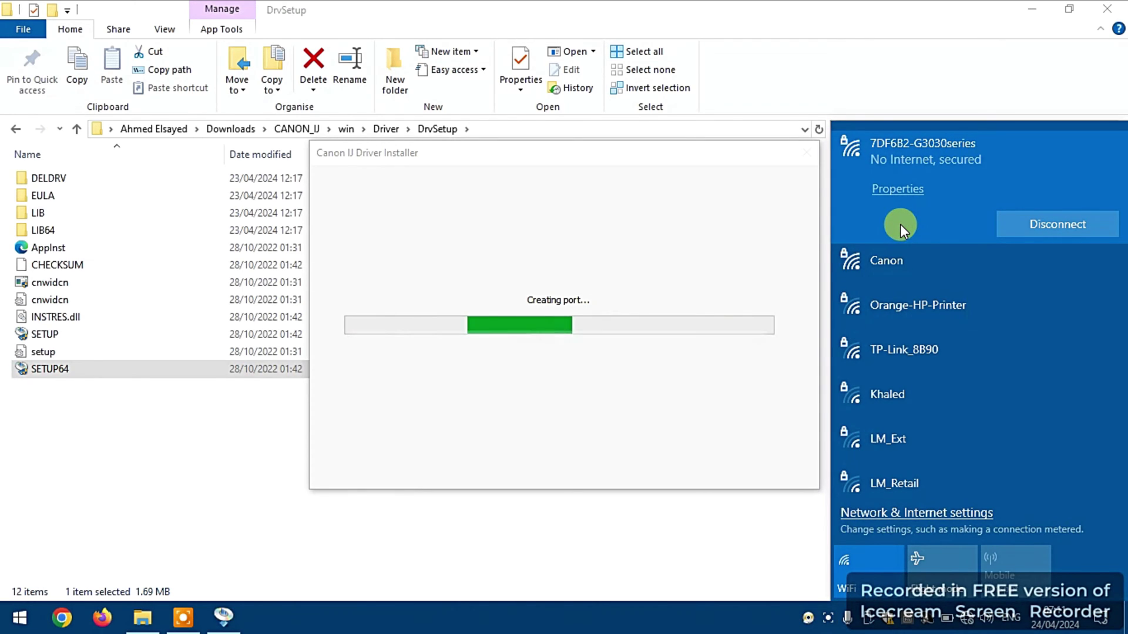
{"action": "left_click", "coordinate": [788, 232]}
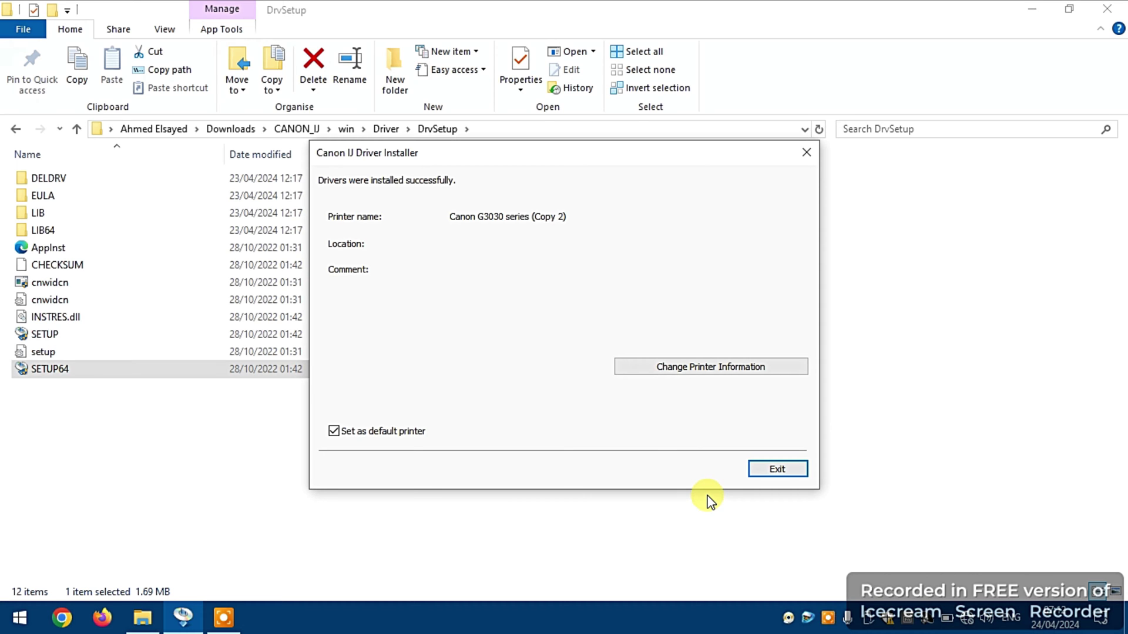
- Exit the driver installer without restarting the PC and minimise File Explorer
{"action": "left_click", "coordinate": [753, 470]}
{"action": "left_click", "coordinate": [684, 365]}
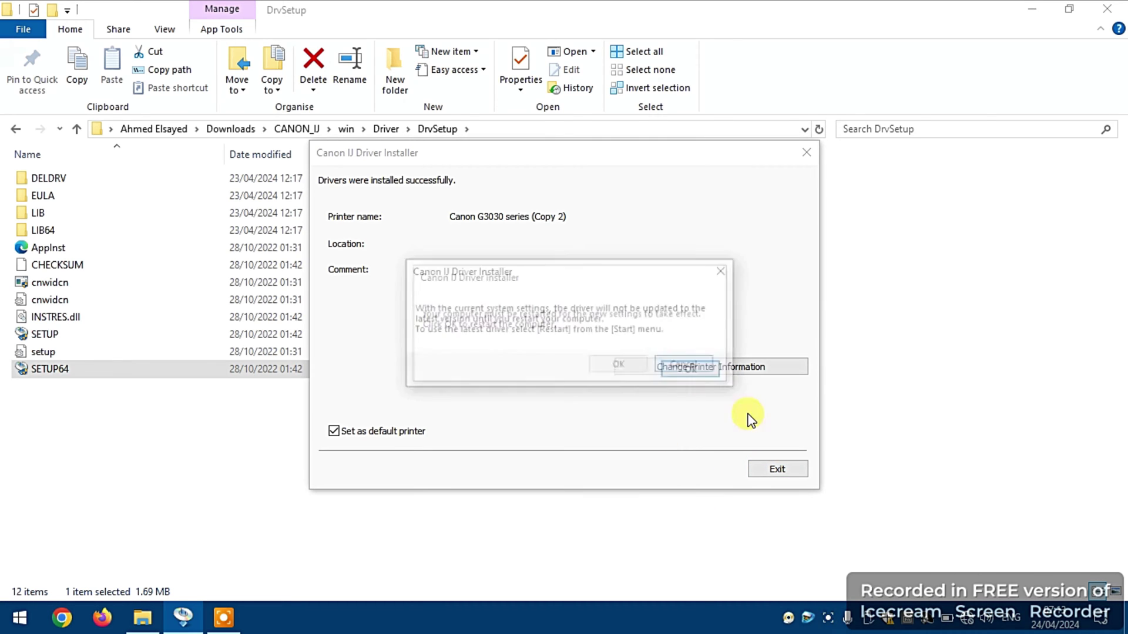
{"action": "left_click", "coordinate": [696, 371]}
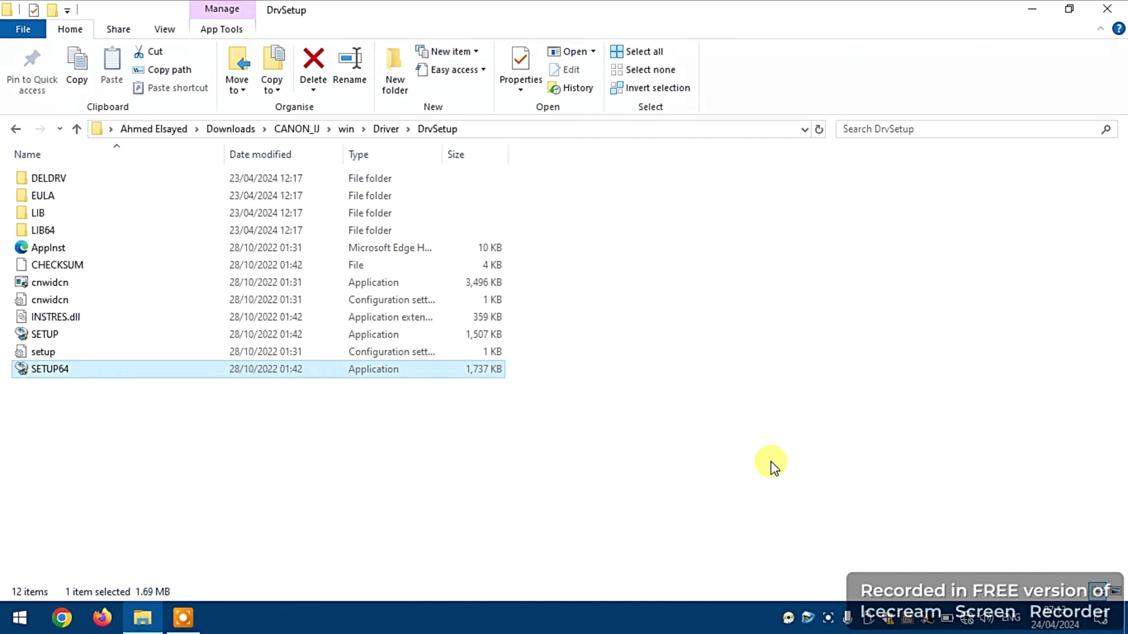
{"action": "left_click", "coordinate": [1034, 10]}
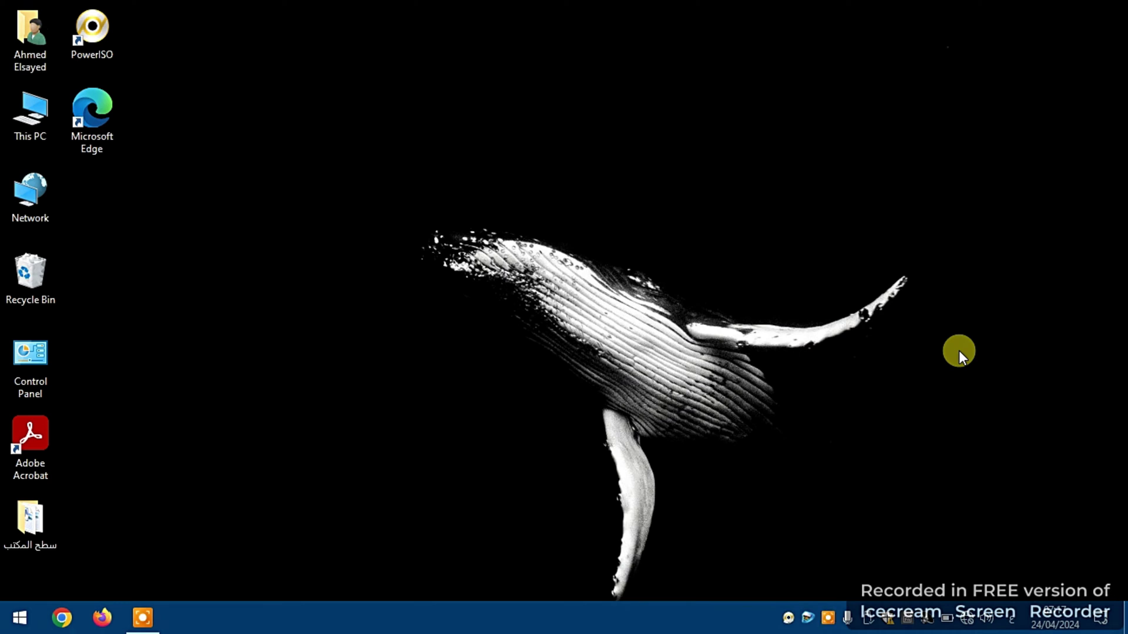
- Open Devices and Printers from the desktop Control Panel shortcut
{"action": "left_click", "coordinate": [38, 365]}
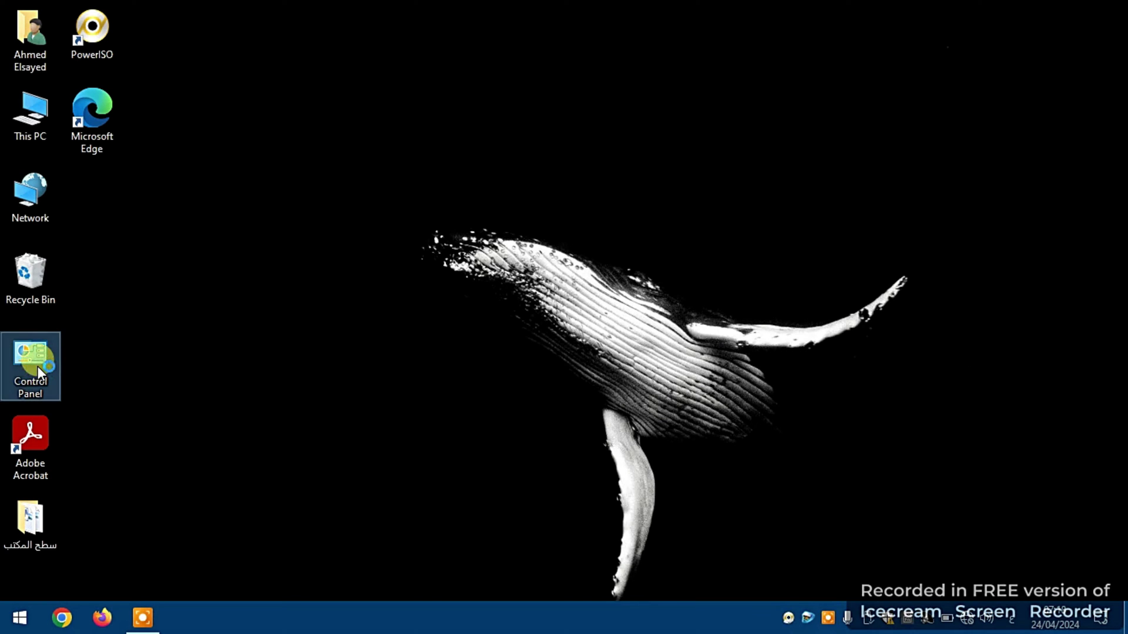
{"action": "double_click", "coordinate": [38, 365]}
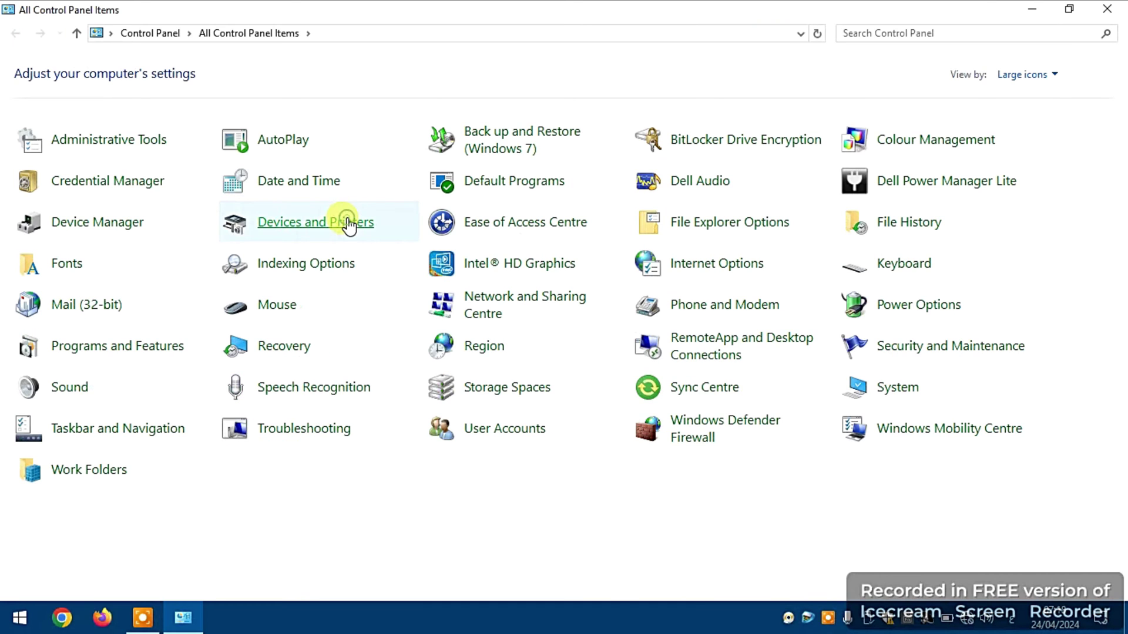
{"action": "left_click", "coordinate": [349, 222]}
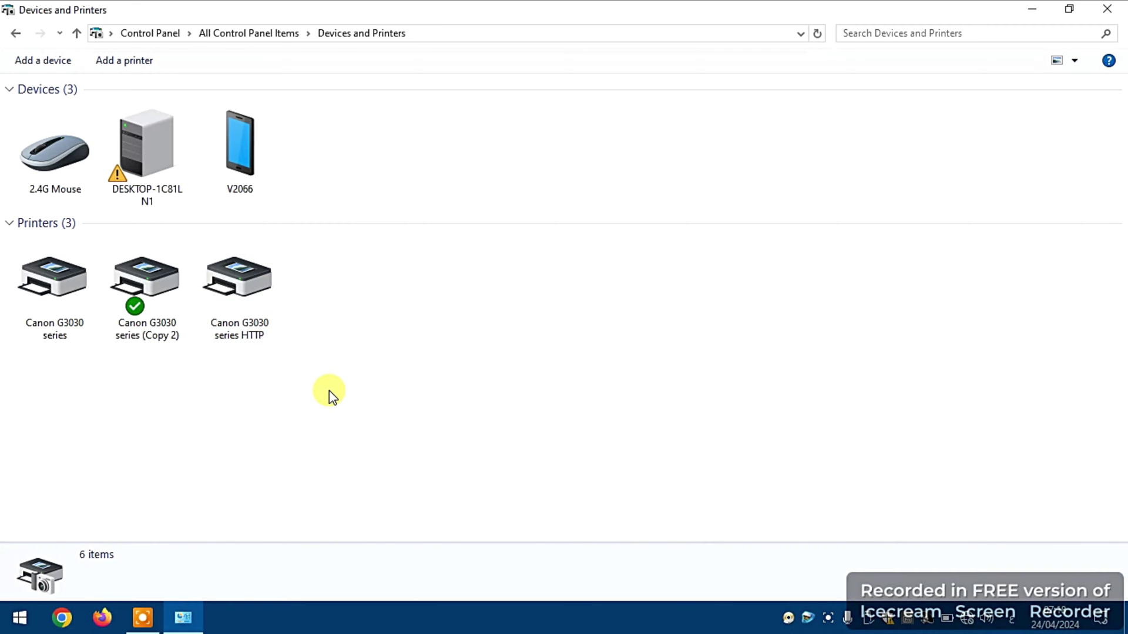
- After checking its port, rename the Canon G3030 series printer to 'من خلال الاتصال المباشر' in Printer properties
{"action": "left_click", "coordinate": [43, 294]}
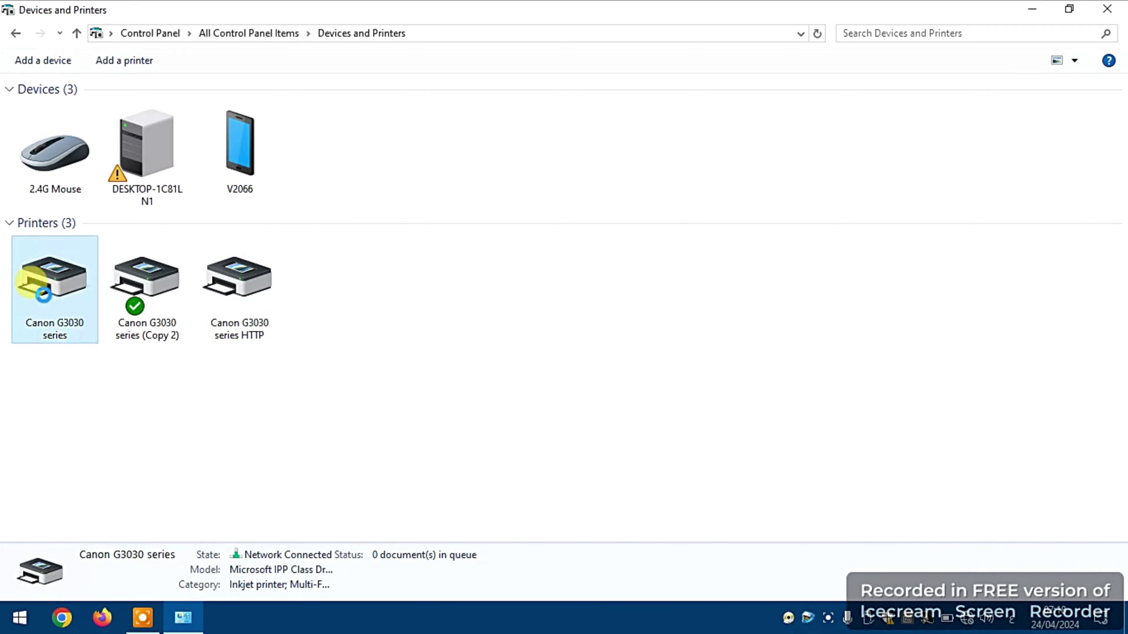
{"action": "right_click", "coordinate": [43, 294]}
{"action": "left_click", "coordinate": [83, 362]}
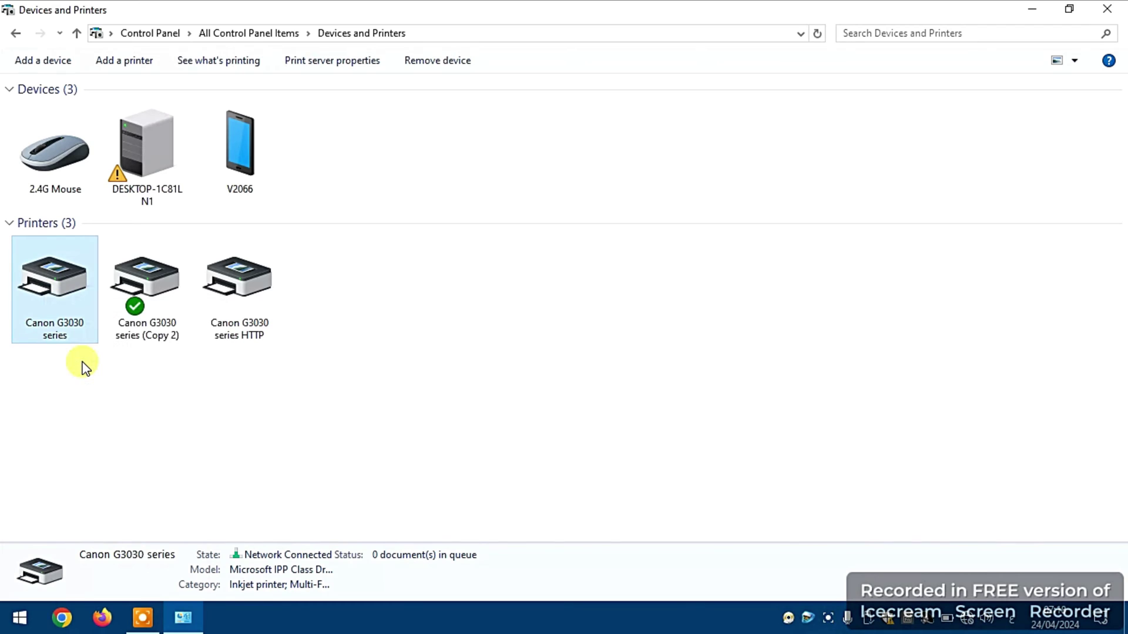
{"action": "left_click", "coordinate": [191, 213]}
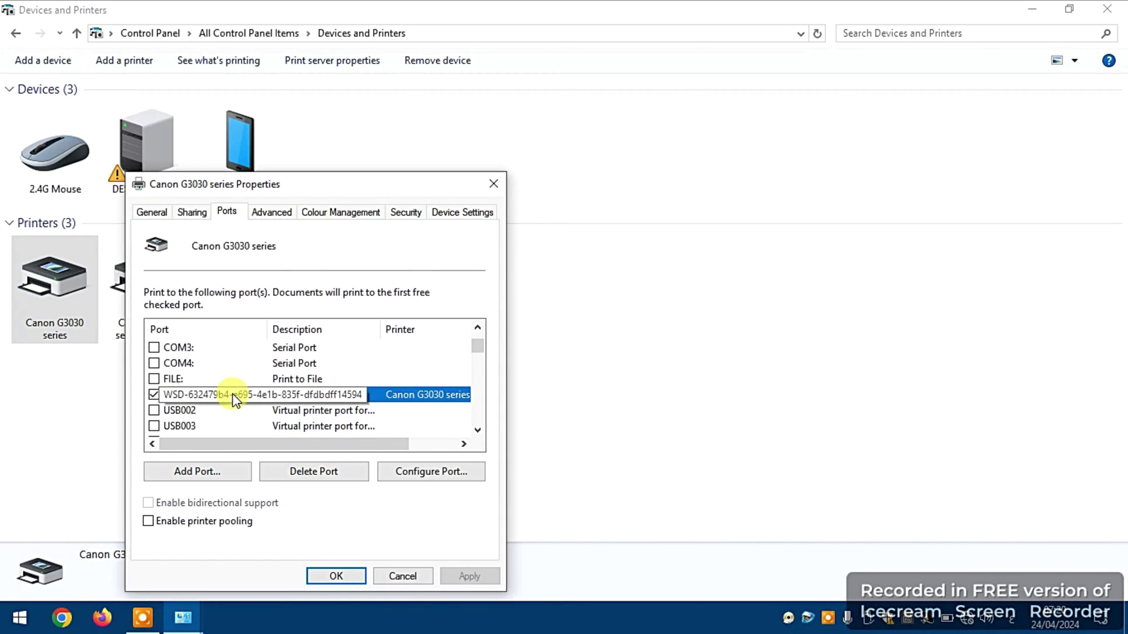
{"action": "left_click", "coordinate": [148, 212]}
{"action": "left_click", "coordinate": [324, 243]}
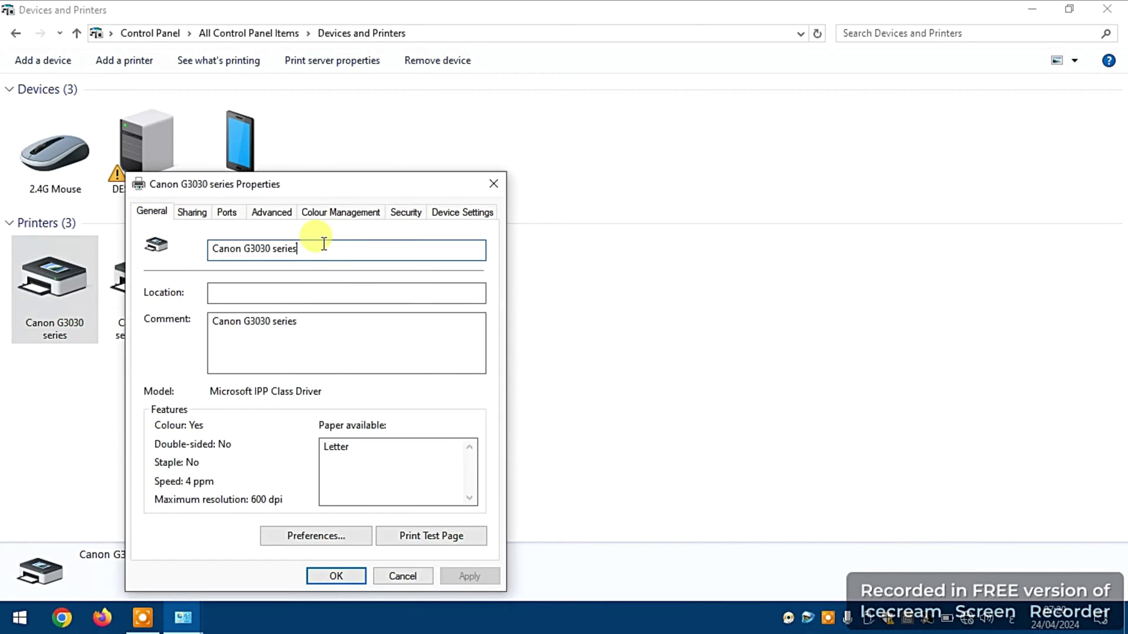
{"action": "key", "text": "BackSpace"}
{"action": "type", "text": "من"}
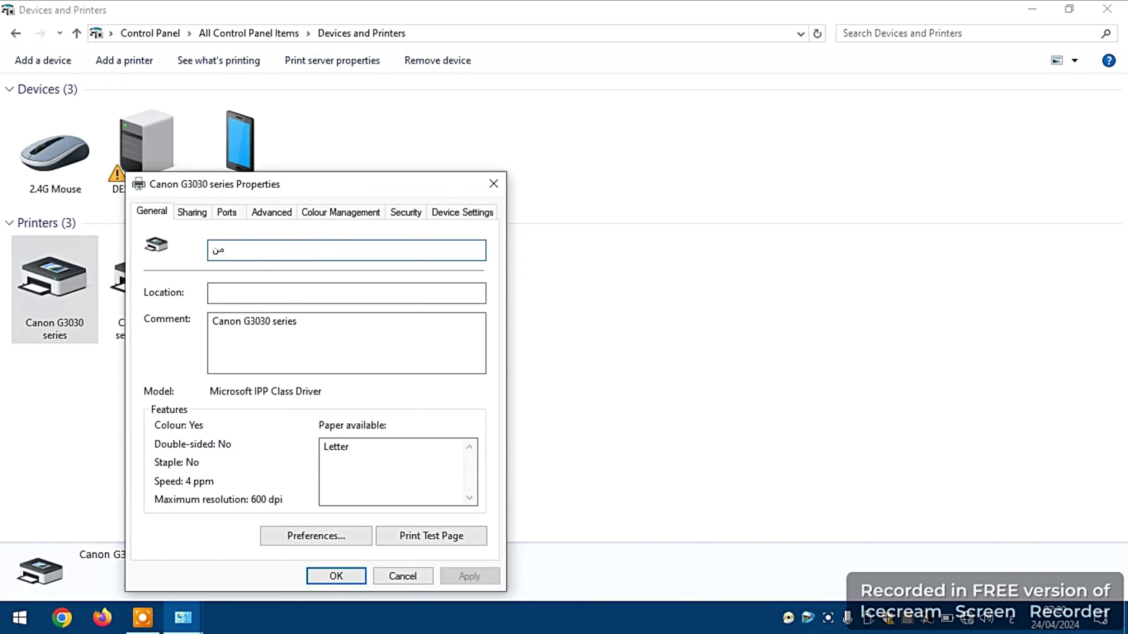
{"action": "type", "text": "ال المباشر"}
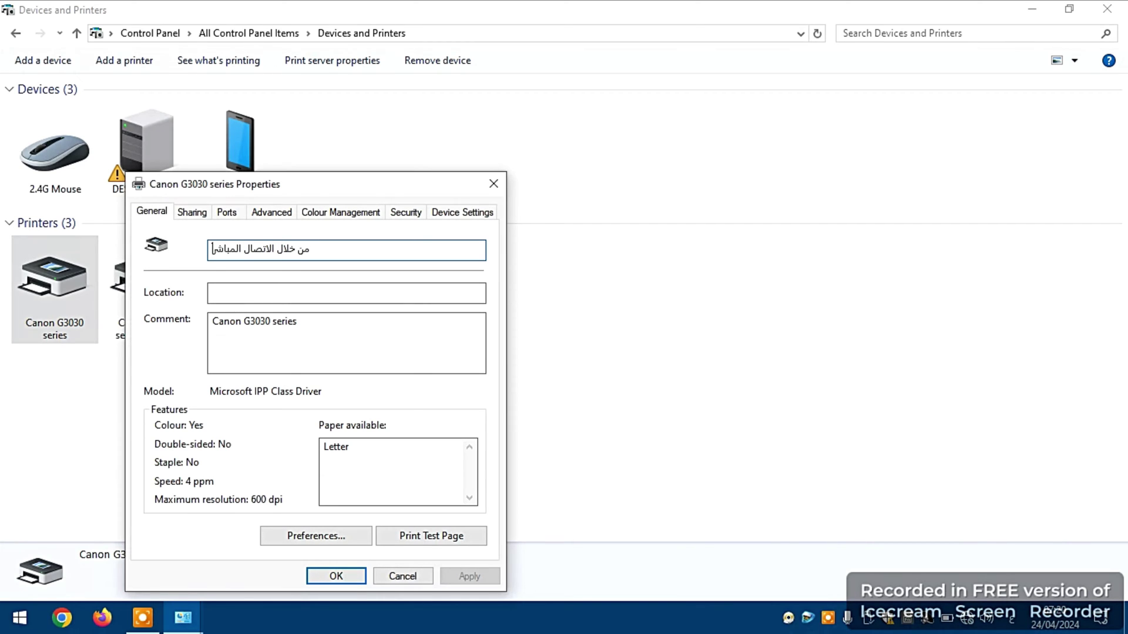
{"action": "left_click", "coordinate": [317, 577]}
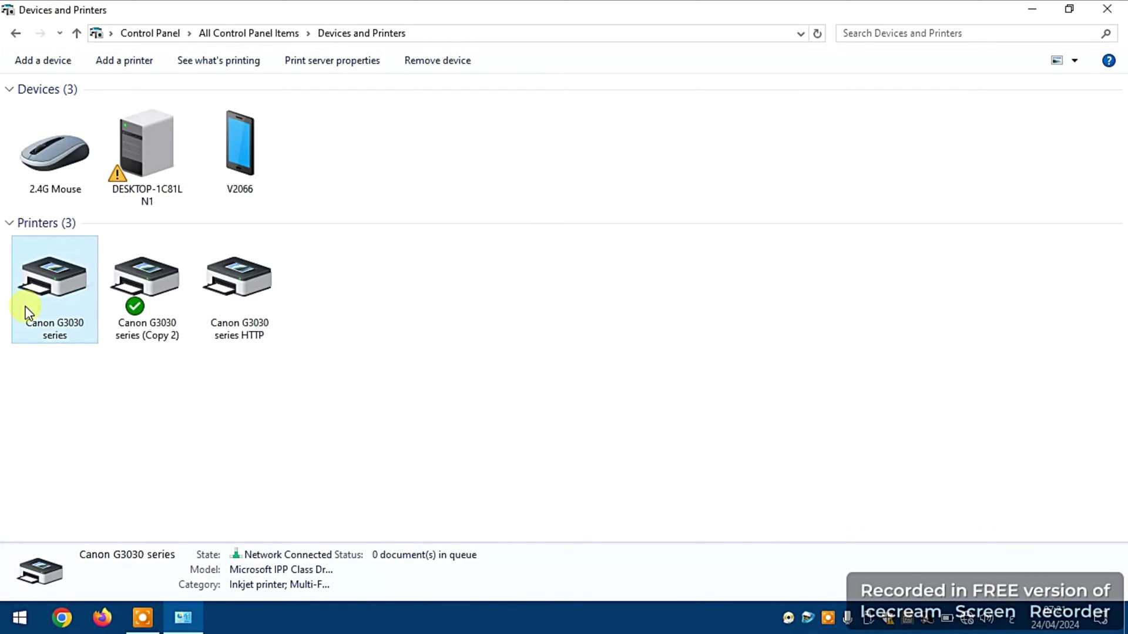
- Rename the Canon G3030 series HTTP printer to 'من خلال كابل usb' via its printer properties
{"action": "right_click", "coordinate": [237, 304]}
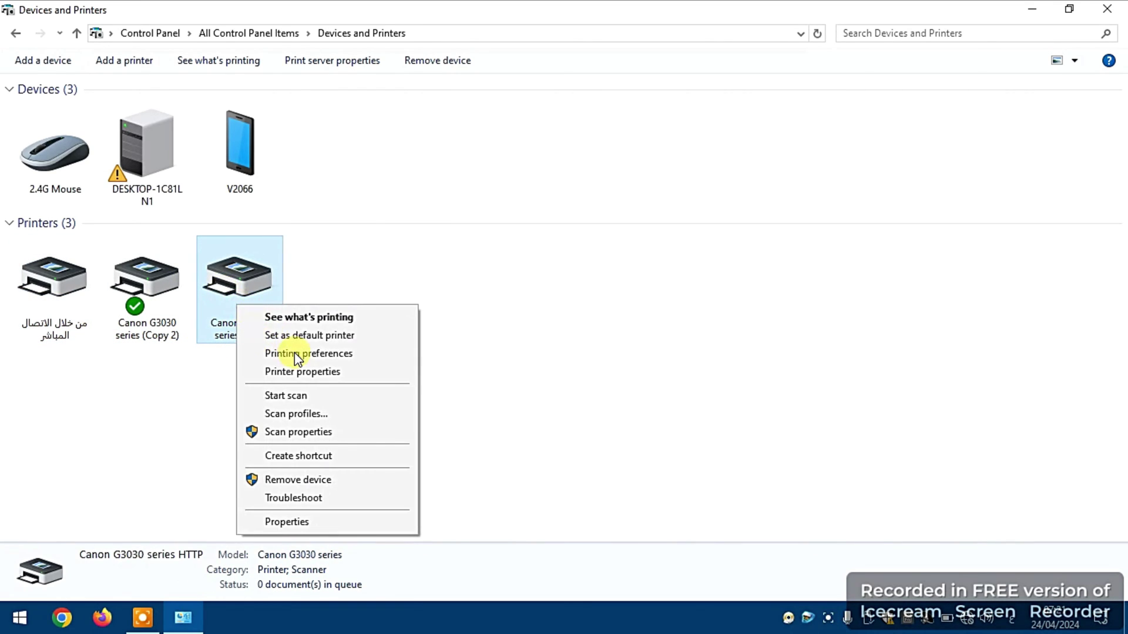
{"action": "left_click", "coordinate": [302, 372]}
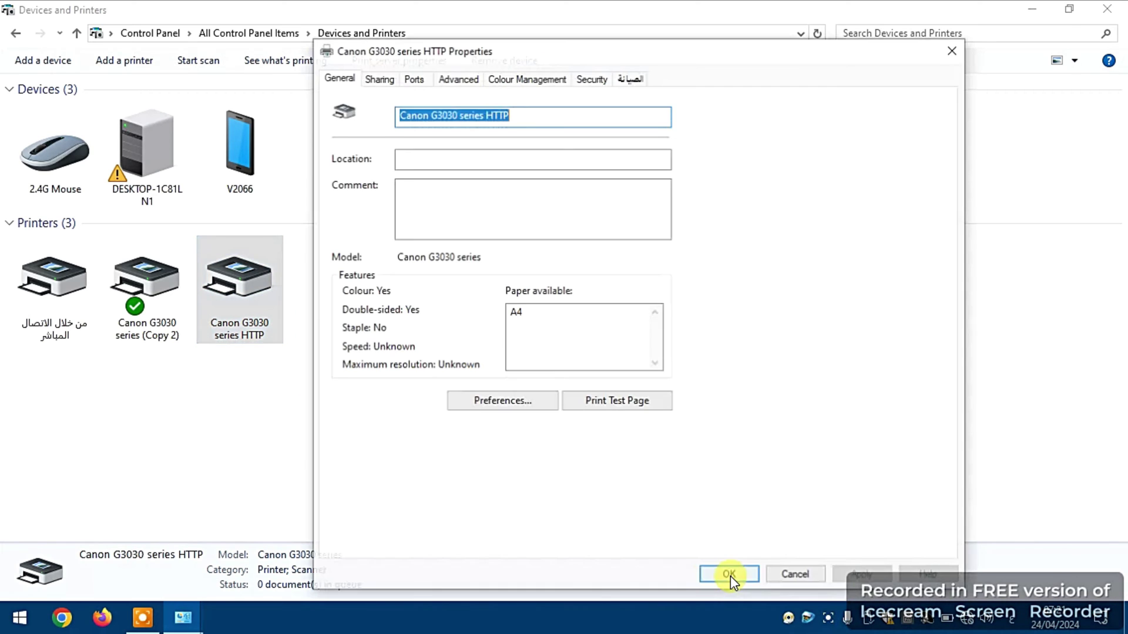
{"action": "left_click", "coordinate": [420, 83]}
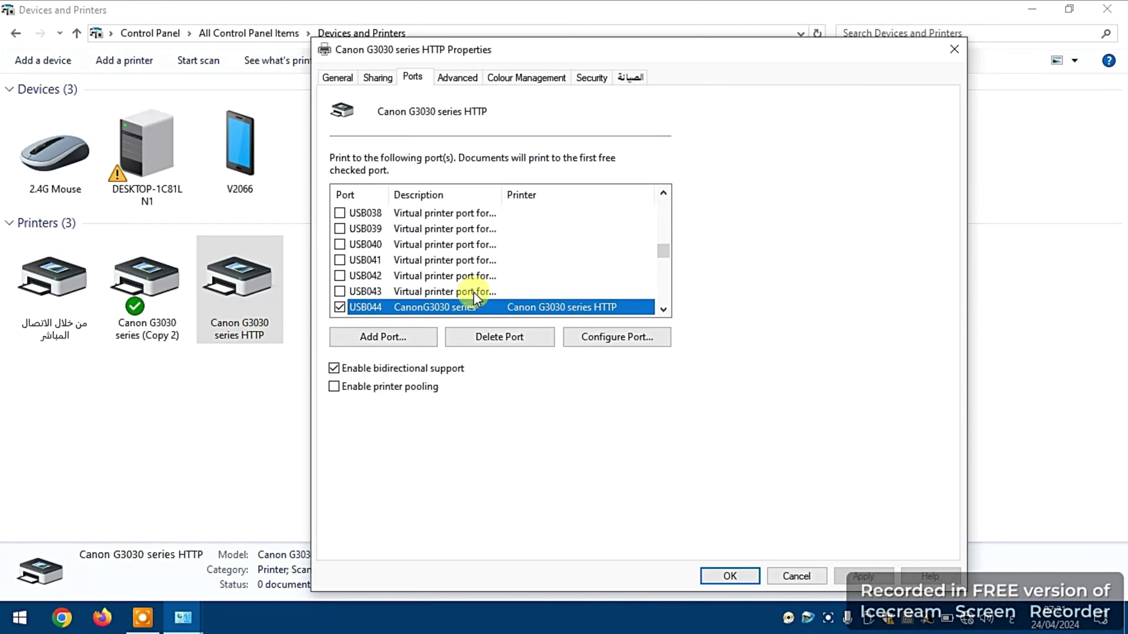
{"action": "left_click", "coordinate": [337, 76]}
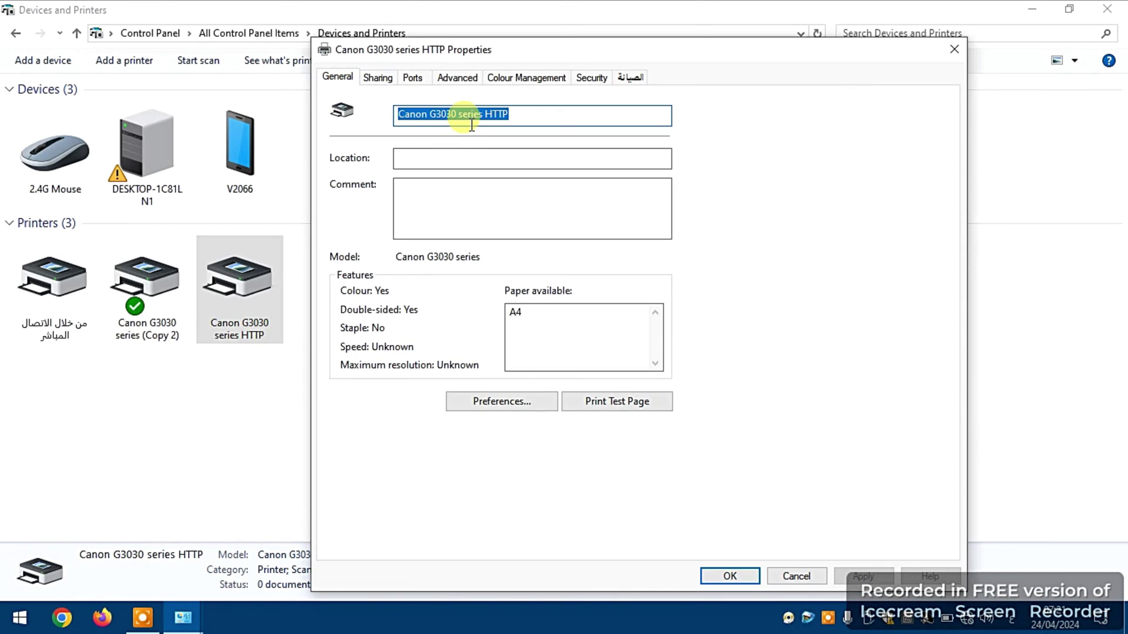
{"action": "key", "text": "BackSpace"}
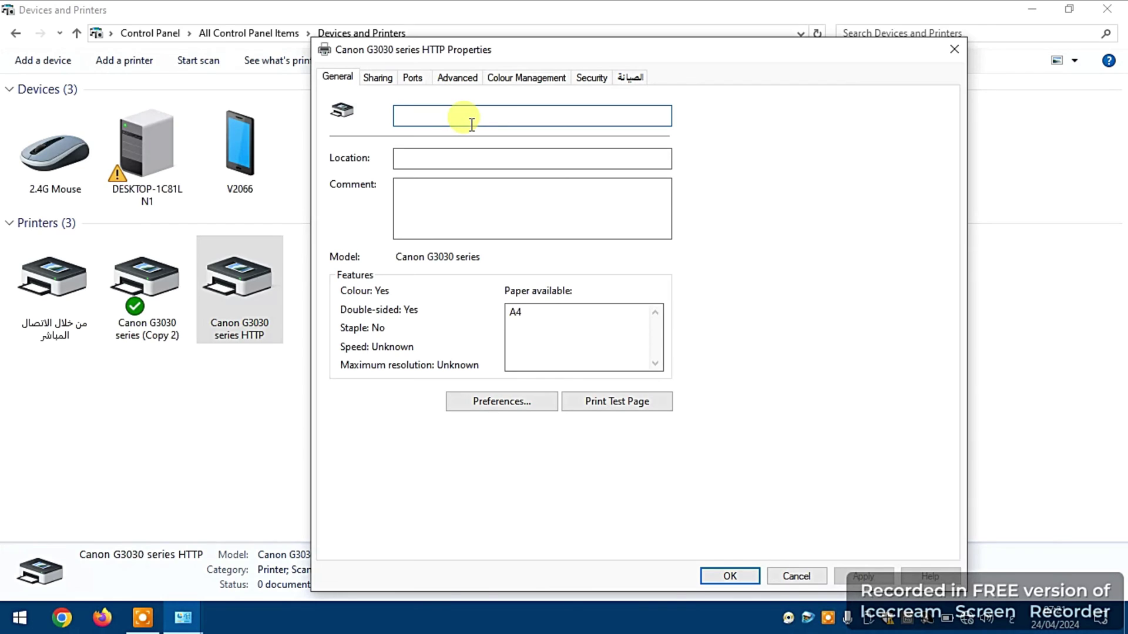
{"action": "type", "text": "من خ"}
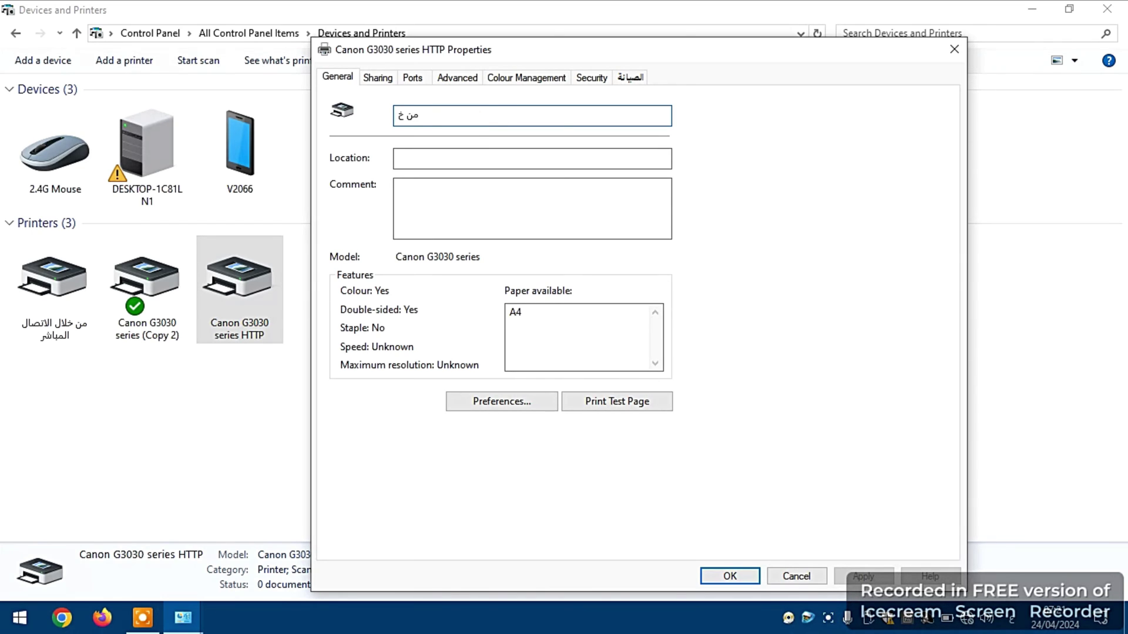
{"action": "type", "text": "لال كابل usb"}
{"action": "left_click", "coordinate": [729, 575]}
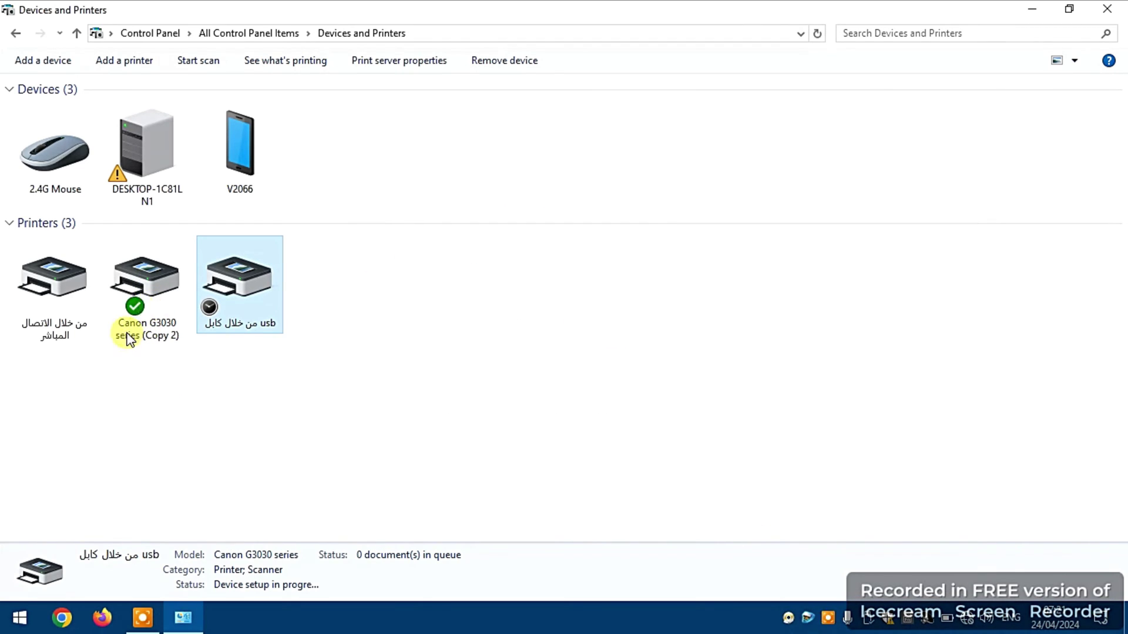
{"action": "left_click", "coordinate": [140, 307]}
{"action": "right_click", "coordinate": [170, 311]}
- Rename Canon G3030 series (Copy 2) to 'من خلال الراوتر الواي فاي' in its properties
{"action": "mouse_move", "coordinate": [214, 376]}
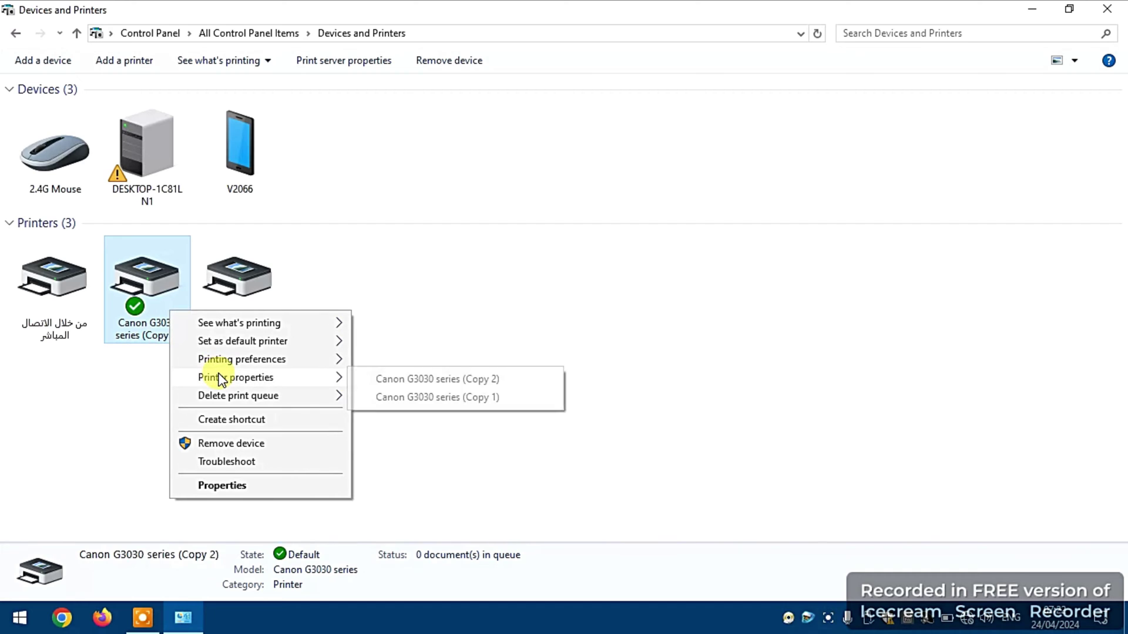
{"action": "left_click", "coordinate": [403, 377]}
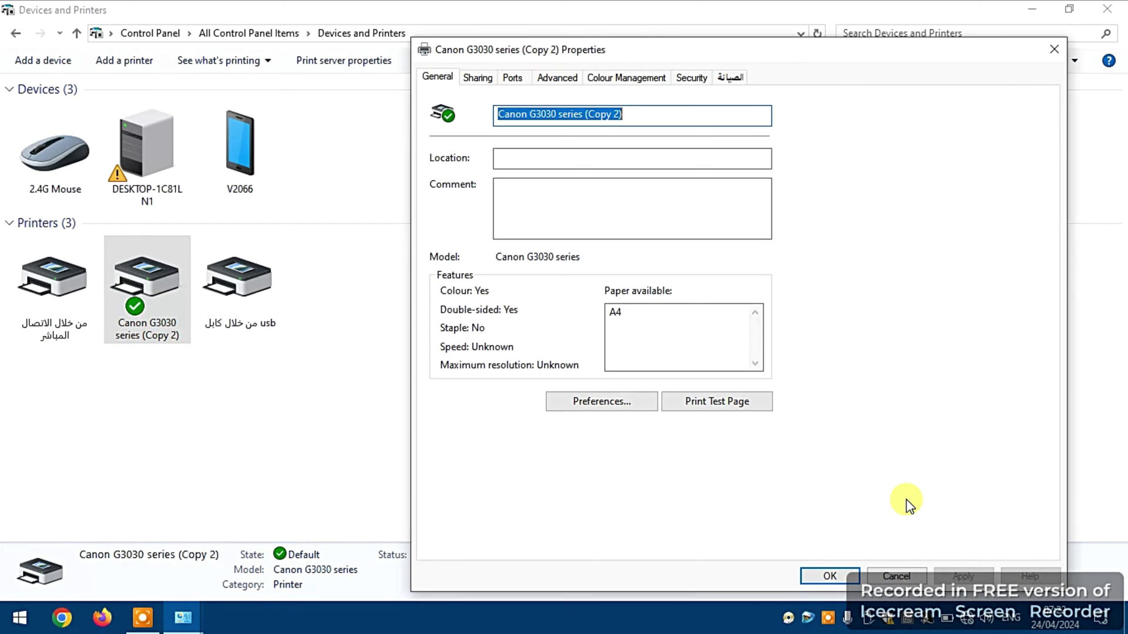
{"action": "key", "text": "BackSpace"}
{"action": "type", "text": "من"}
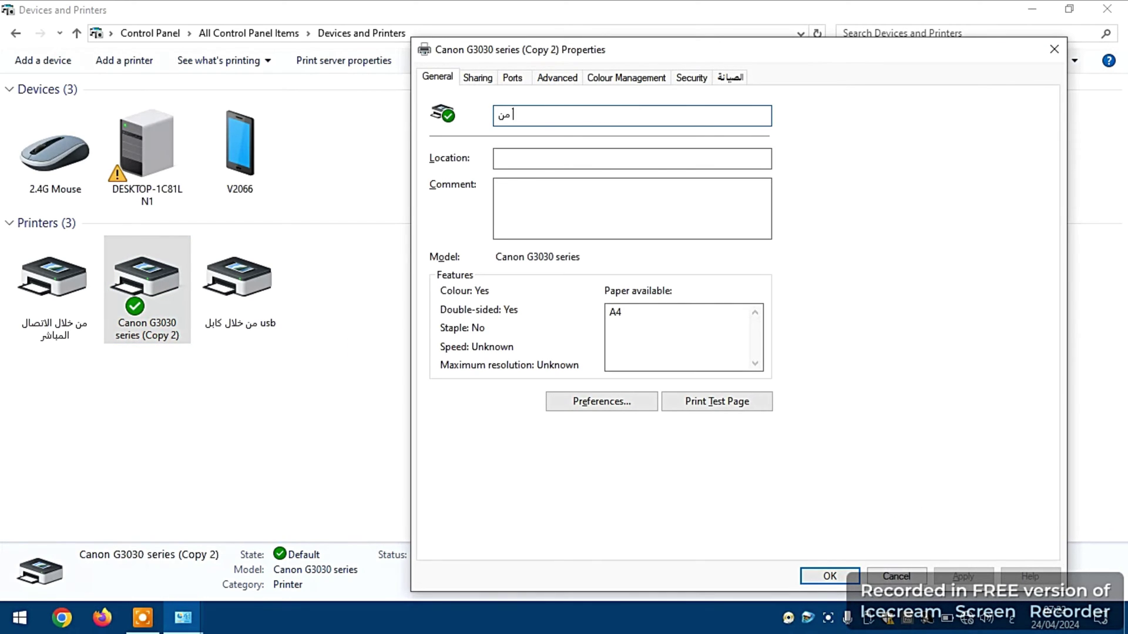
{"action": "type", "text": " خلال الراوتر الواي فاي"}
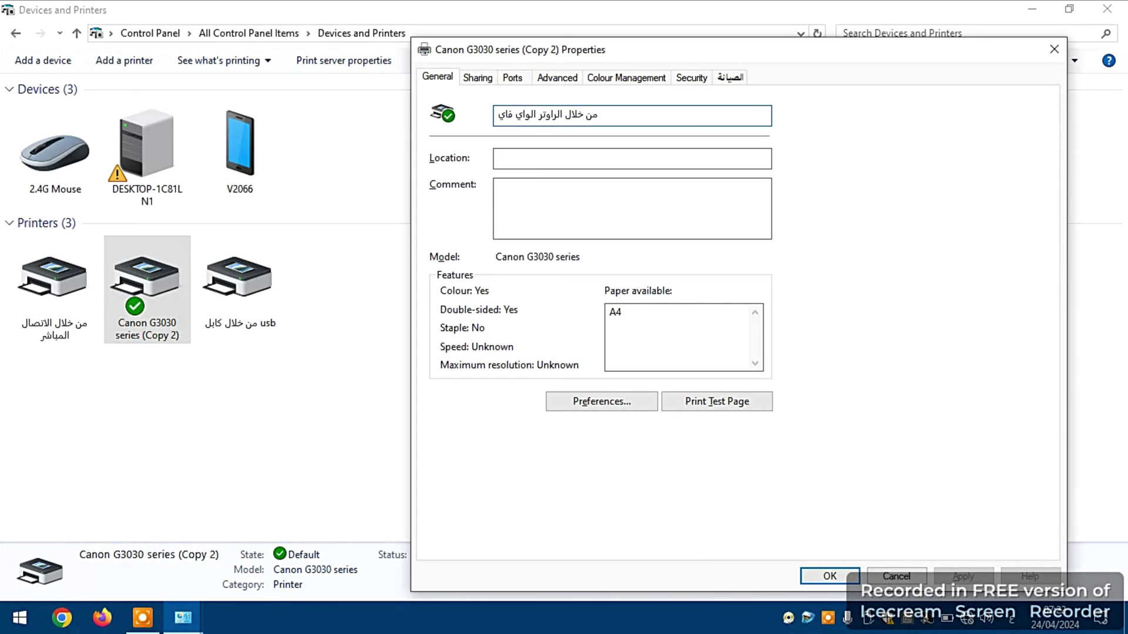
{"action": "left_click", "coordinate": [814, 575]}
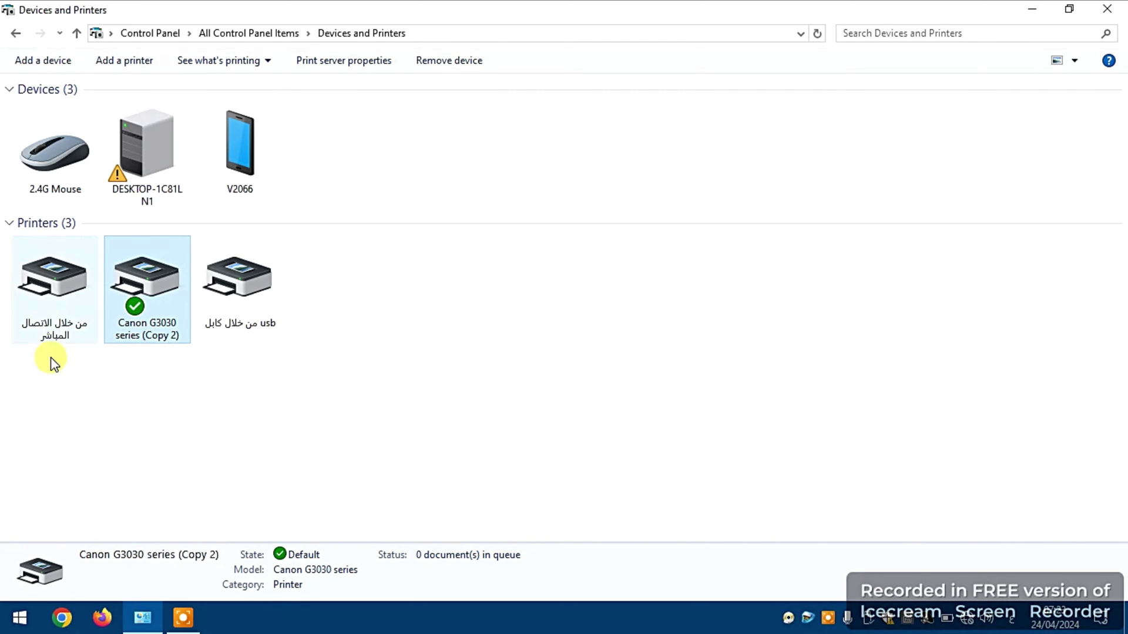
- Connect to the Canon 7DF6B2-G3030series network from the system-tray Wi-Fi list
{"action": "left_click", "coordinate": [966, 625]}
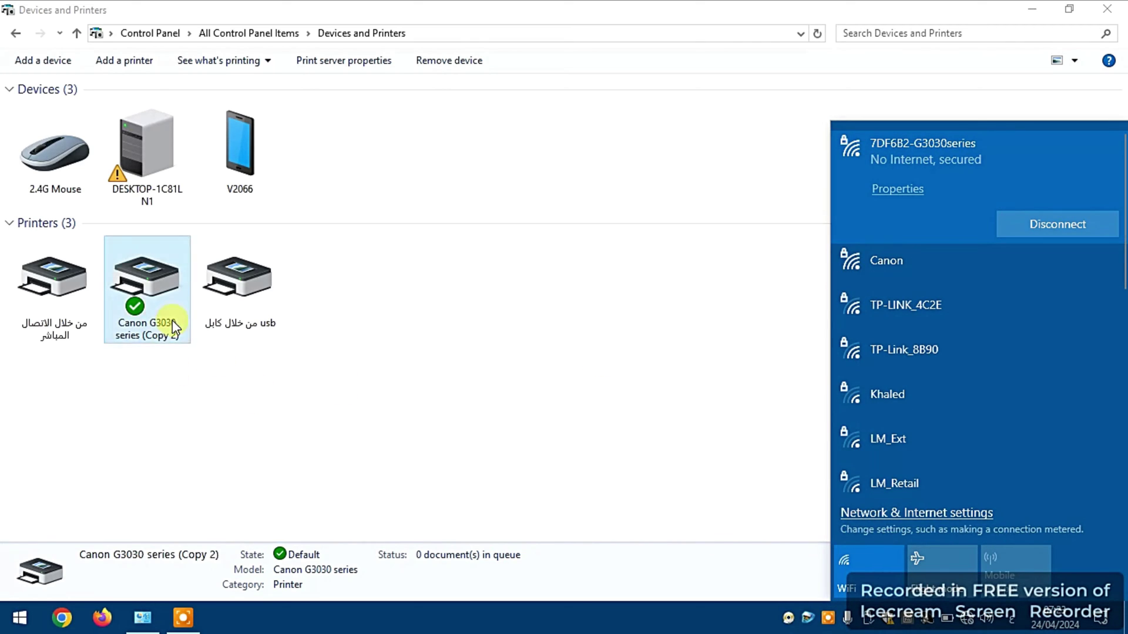
{"action": "left_click", "coordinate": [939, 277]}
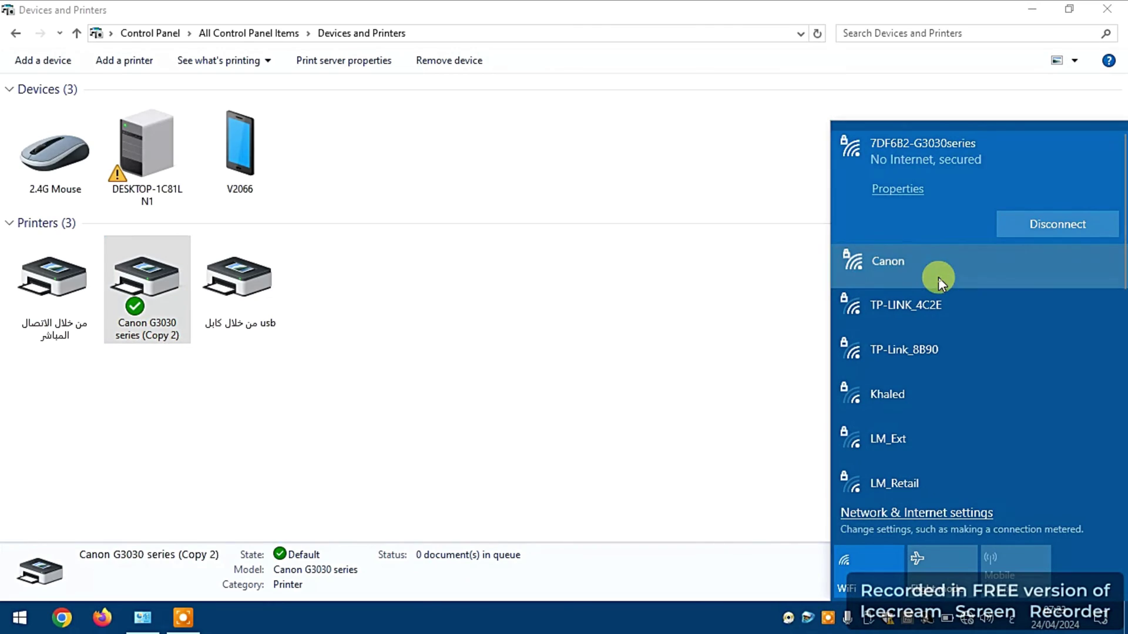
{"action": "left_click", "coordinate": [1031, 273]}
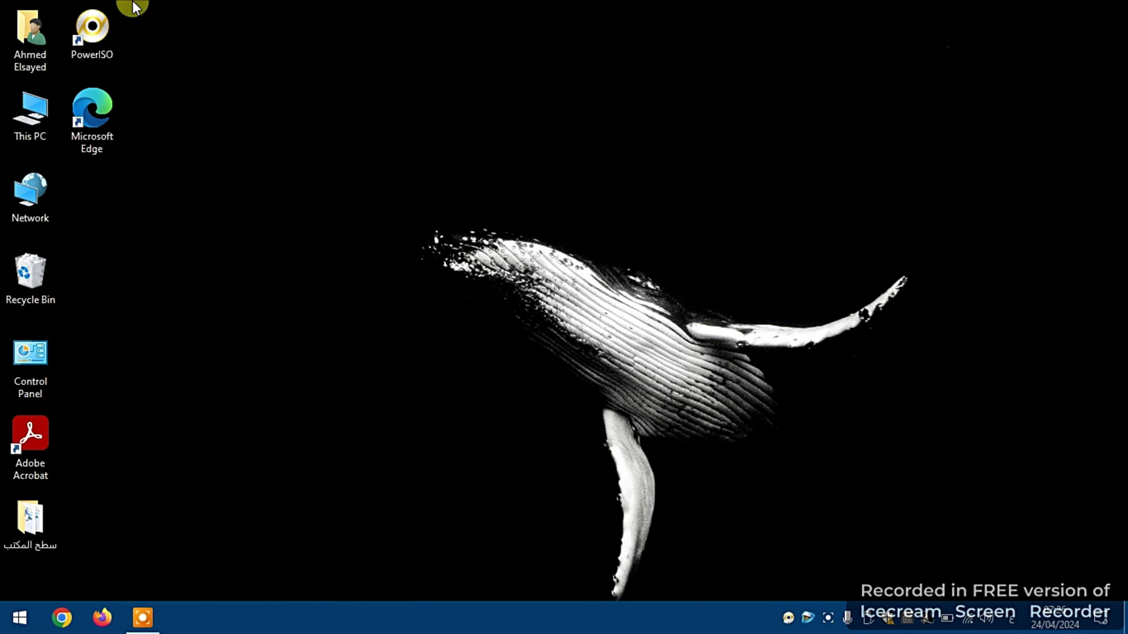
- Browse Downloads > CANON_IJ > win > Driver > SCNUTIL > ScanUtility and run SETUP
{"action": "double_click", "coordinate": [32, 34]}
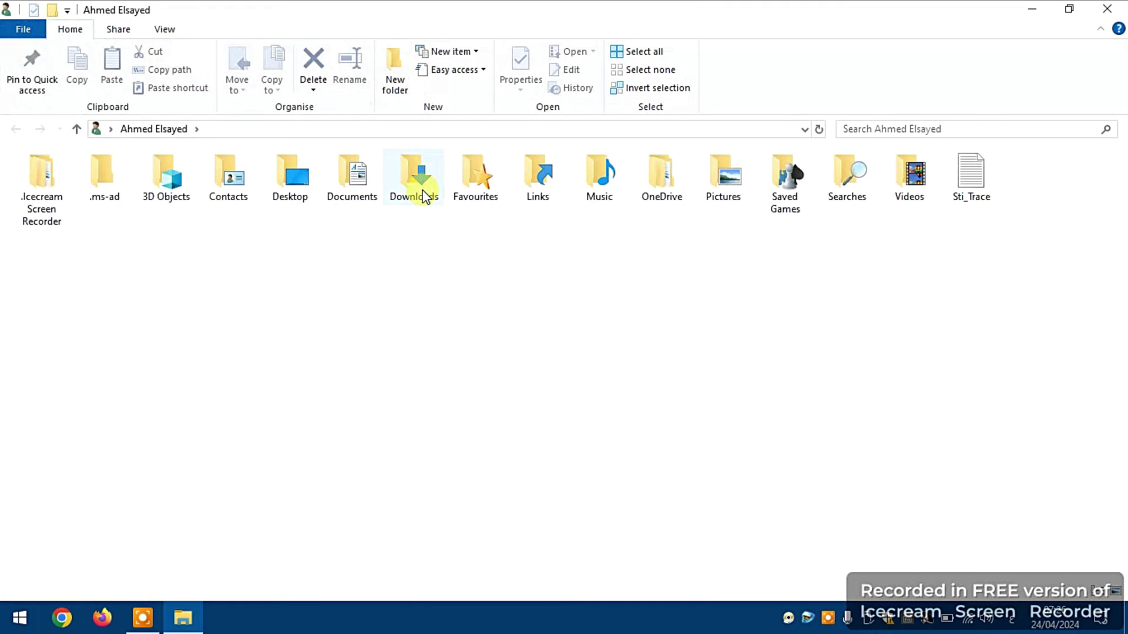
{"action": "double_click", "coordinate": [425, 196]}
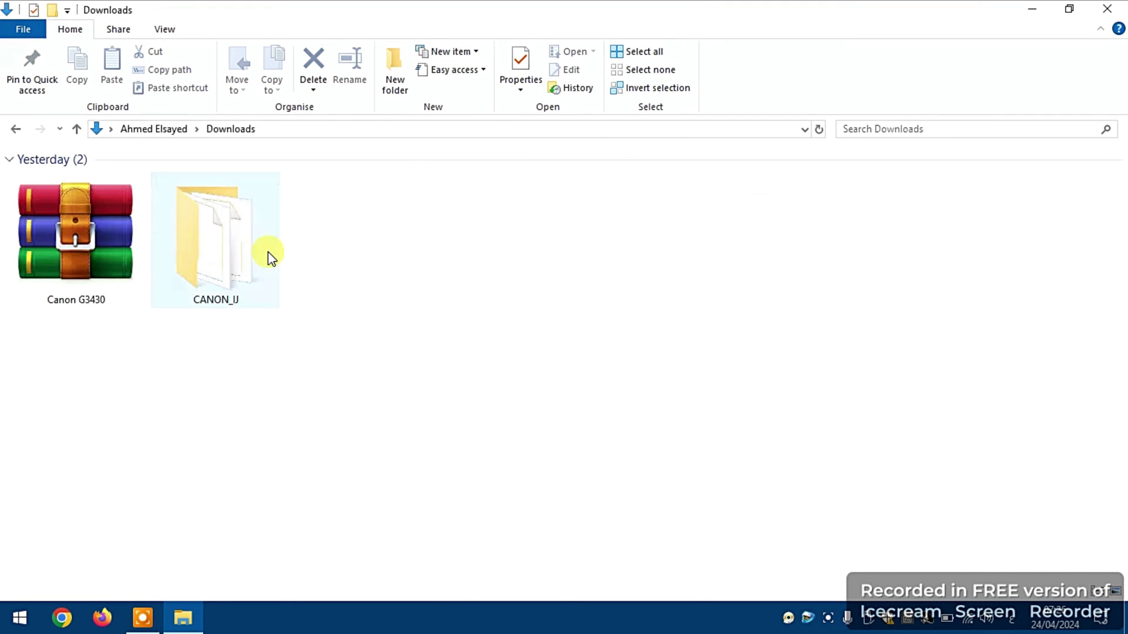
{"action": "left_click", "coordinate": [237, 232]}
{"action": "double_click", "coordinate": [237, 232]}
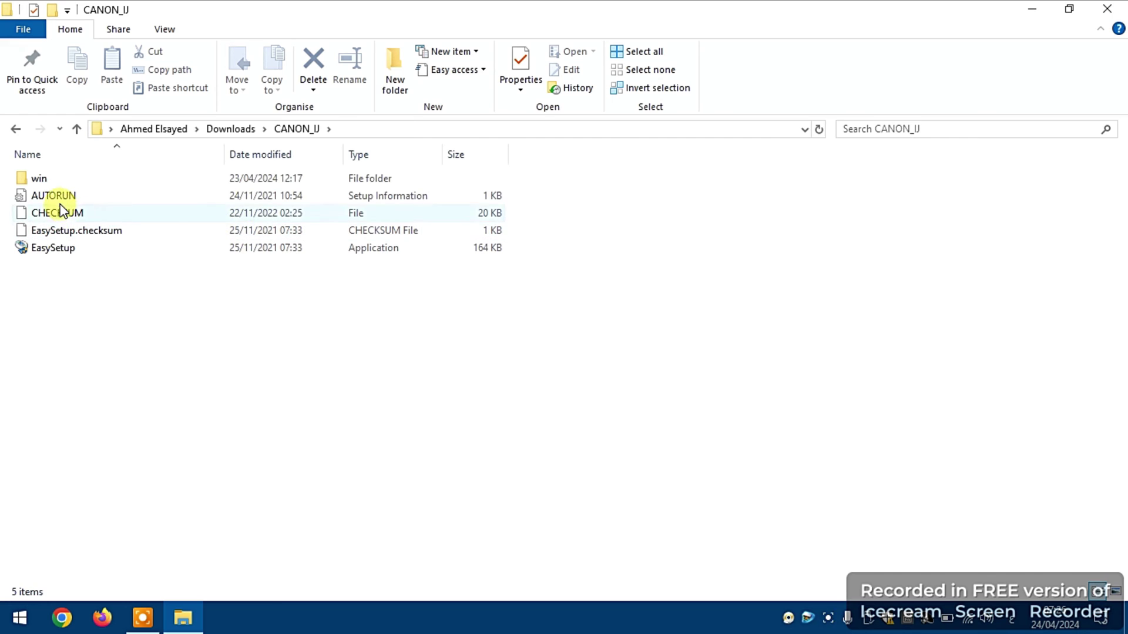
{"action": "double_click", "coordinate": [54, 183]}
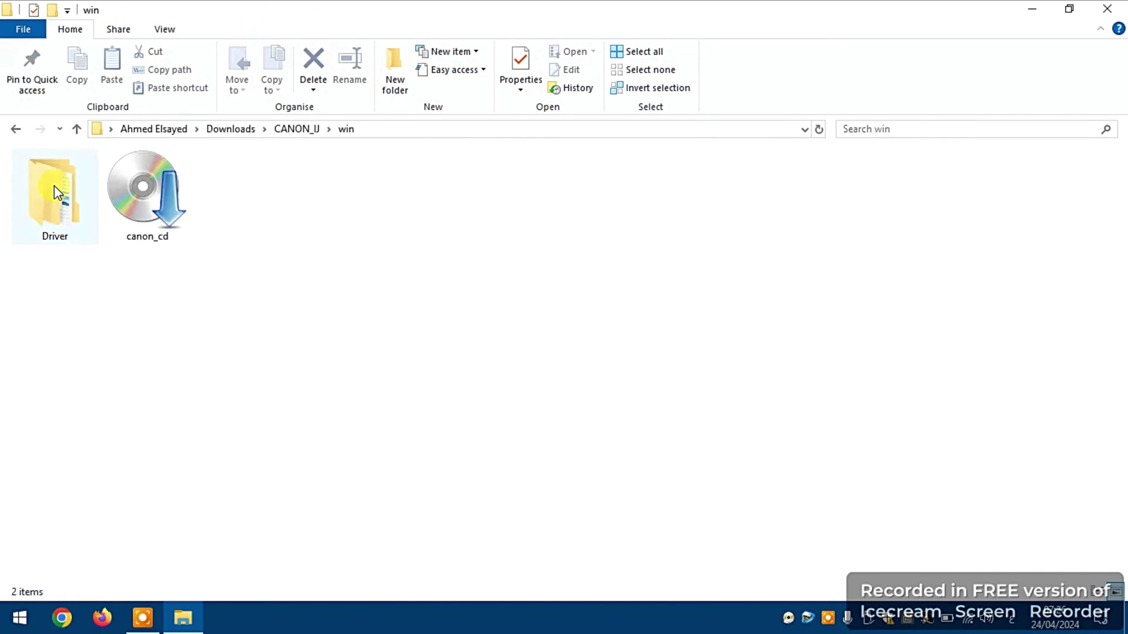
{"action": "double_click", "coordinate": [57, 212]}
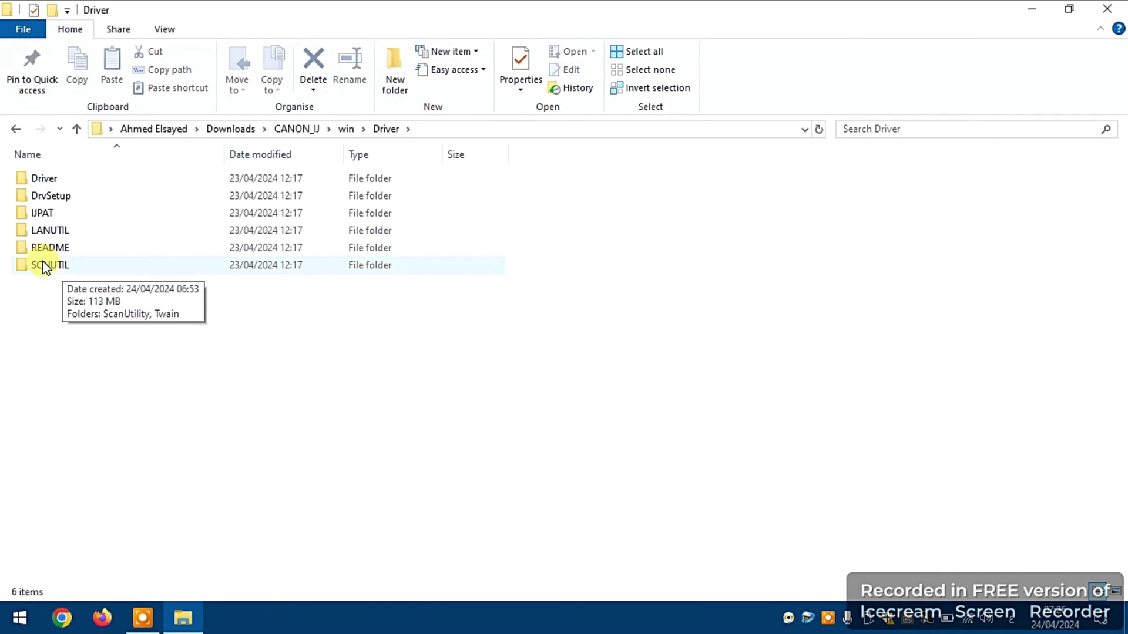
{"action": "left_click", "coordinate": [63, 268]}
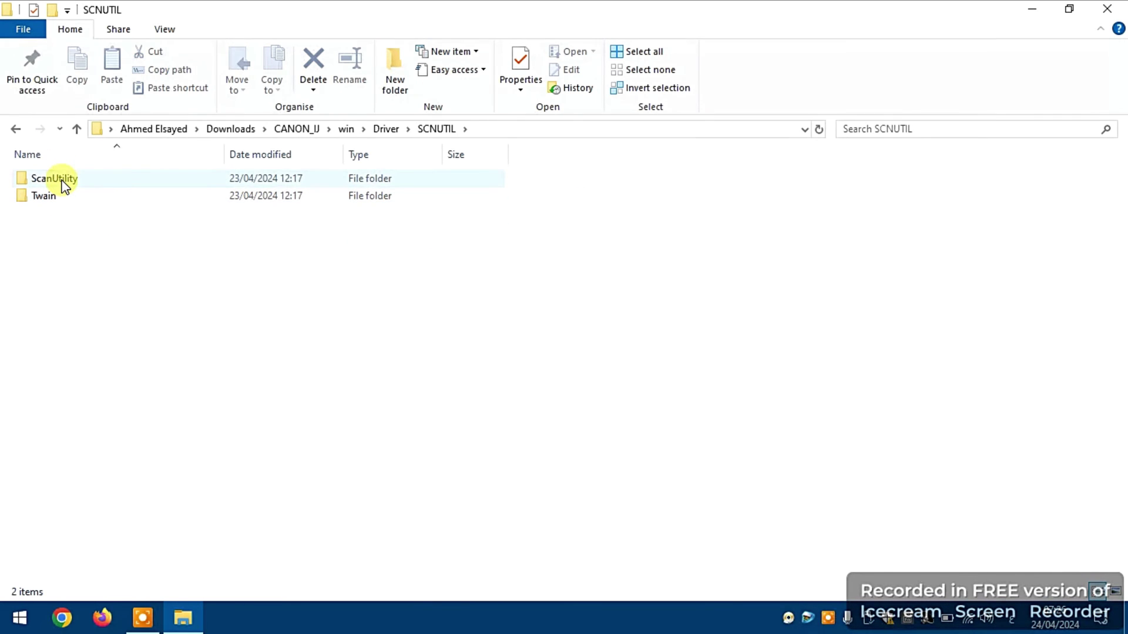
{"action": "double_click", "coordinate": [60, 181]}
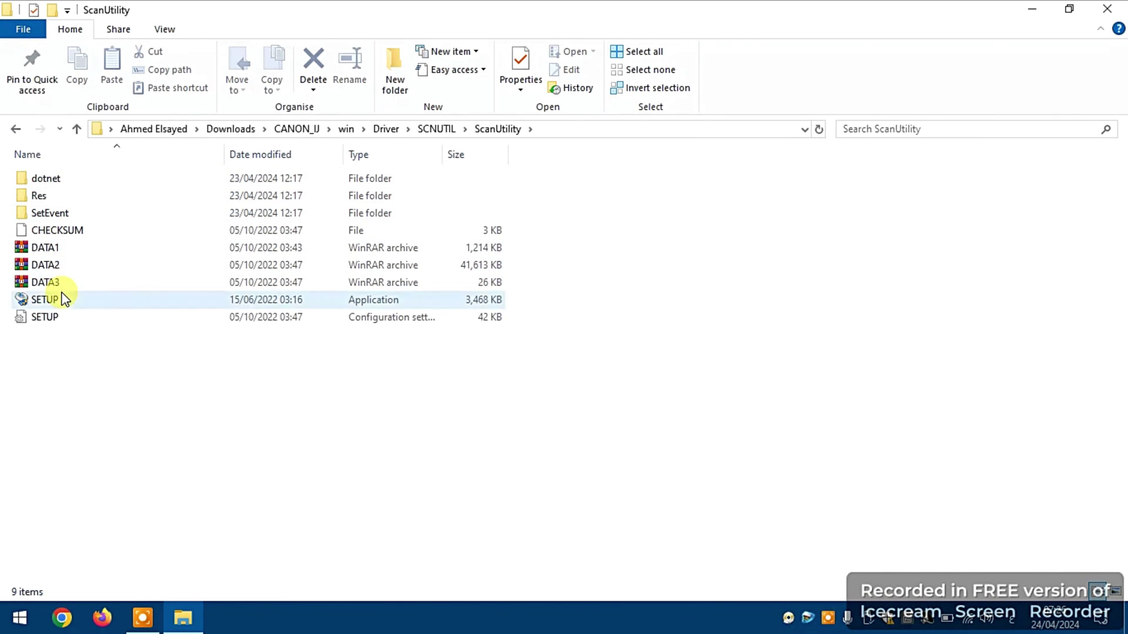
{"action": "left_click", "coordinate": [63, 299]}
{"action": "double_click", "coordinate": [63, 298]}
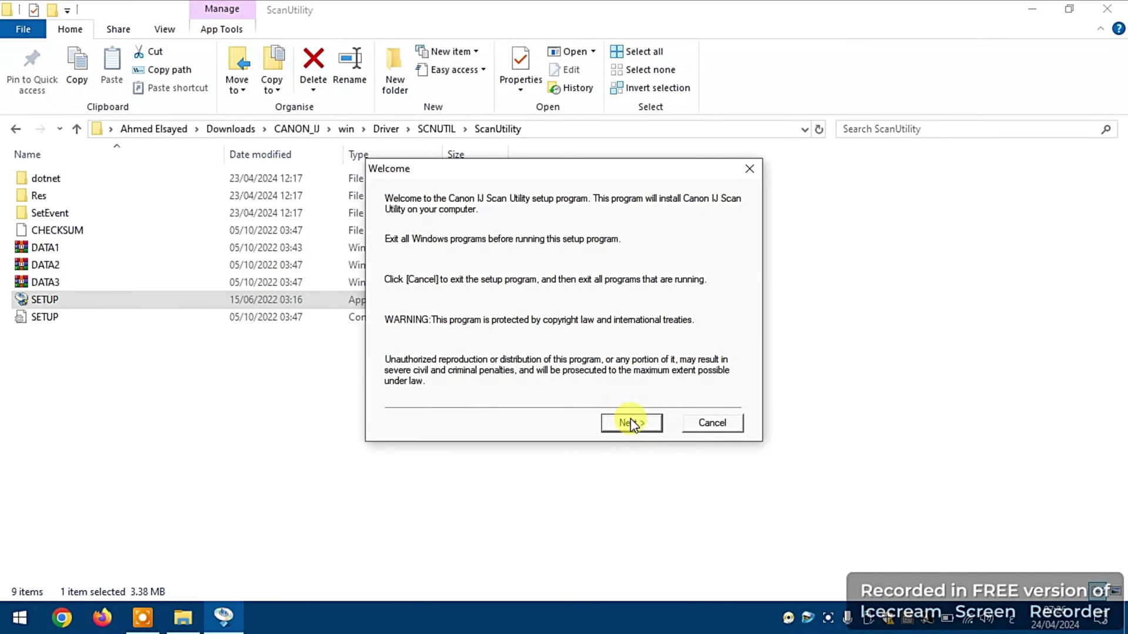
- Accept the licence, install Canon IJ Scan Utility, and click Complete when finished
{"action": "left_click", "coordinate": [630, 422]}
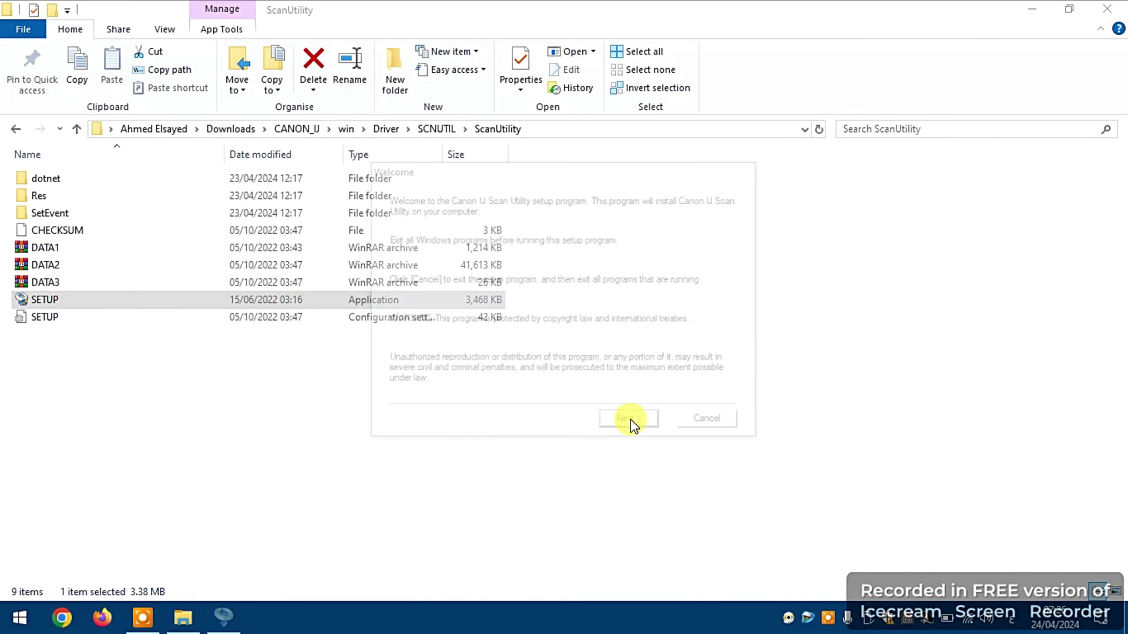
{"action": "left_click", "coordinate": [632, 423]}
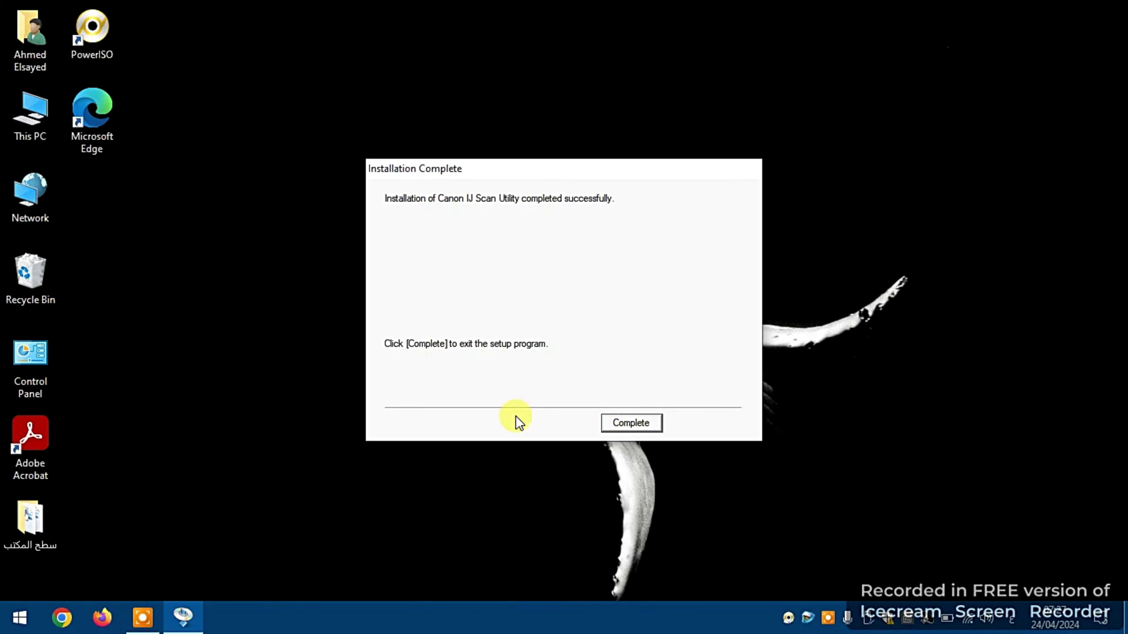
{"action": "left_click", "coordinate": [647, 425]}
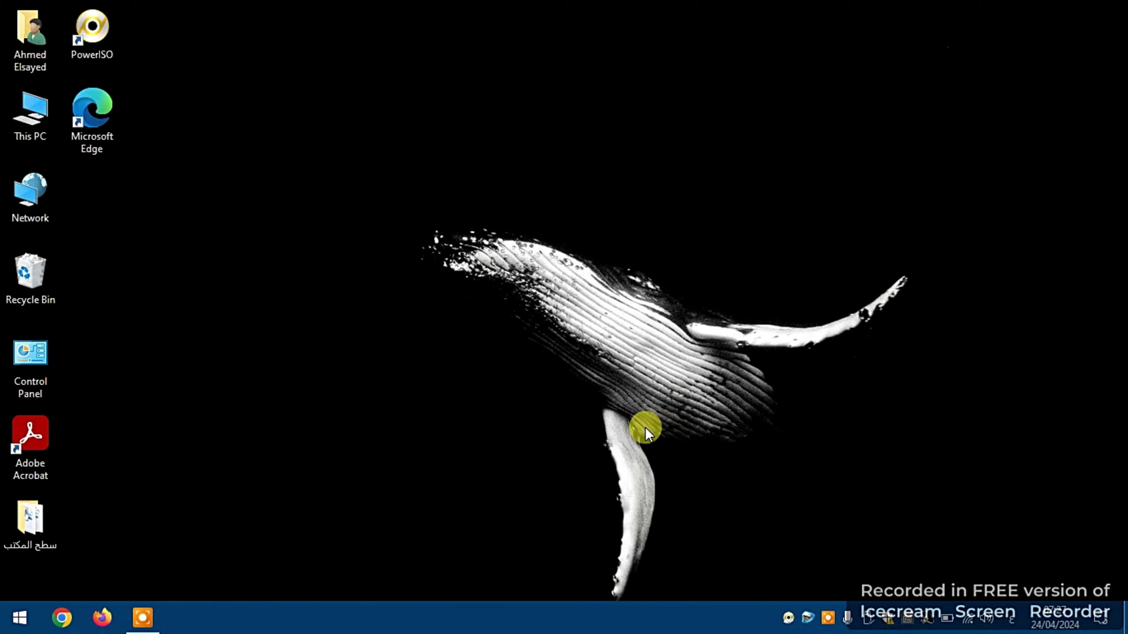
- Place an IJ Scan Utility shortcut from Canon Utilities beside Network on the desktop and launch it
{"action": "left_click", "coordinate": [26, 622]}
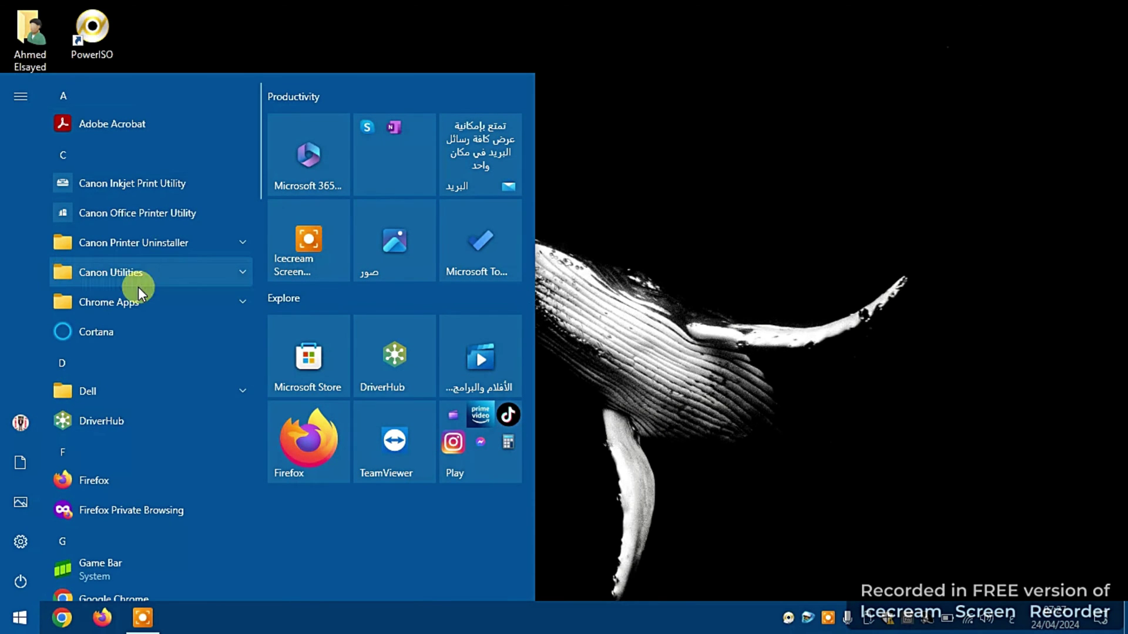
{"action": "left_click", "coordinate": [107, 277]}
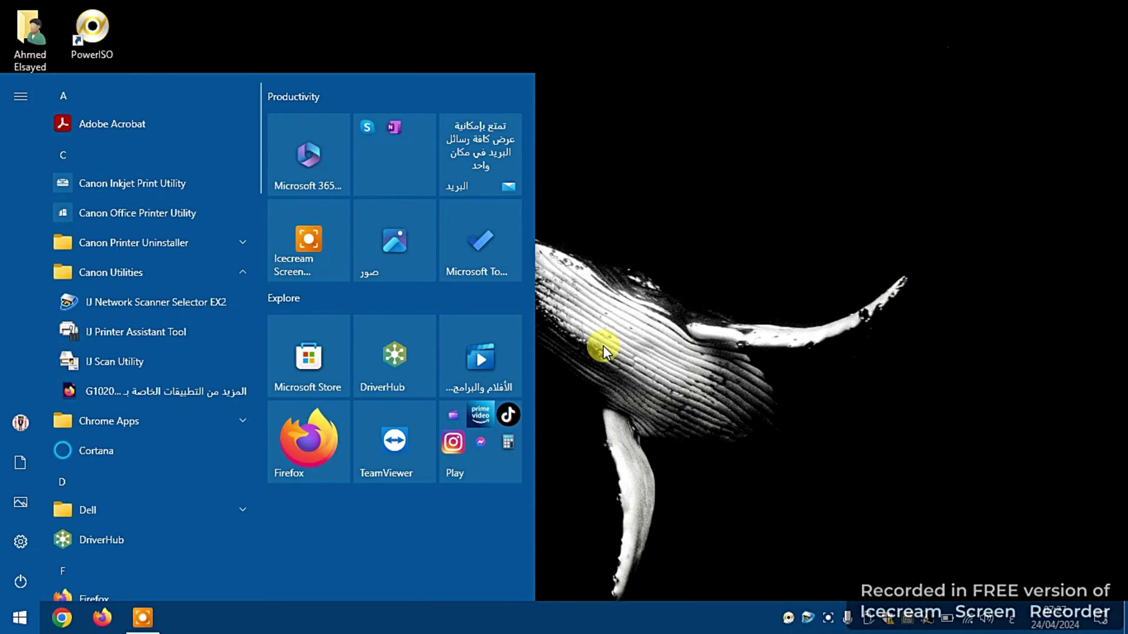
{"action": "left_click_drag", "start_coordinate": [602, 345], "coordinate": [759, 276]}
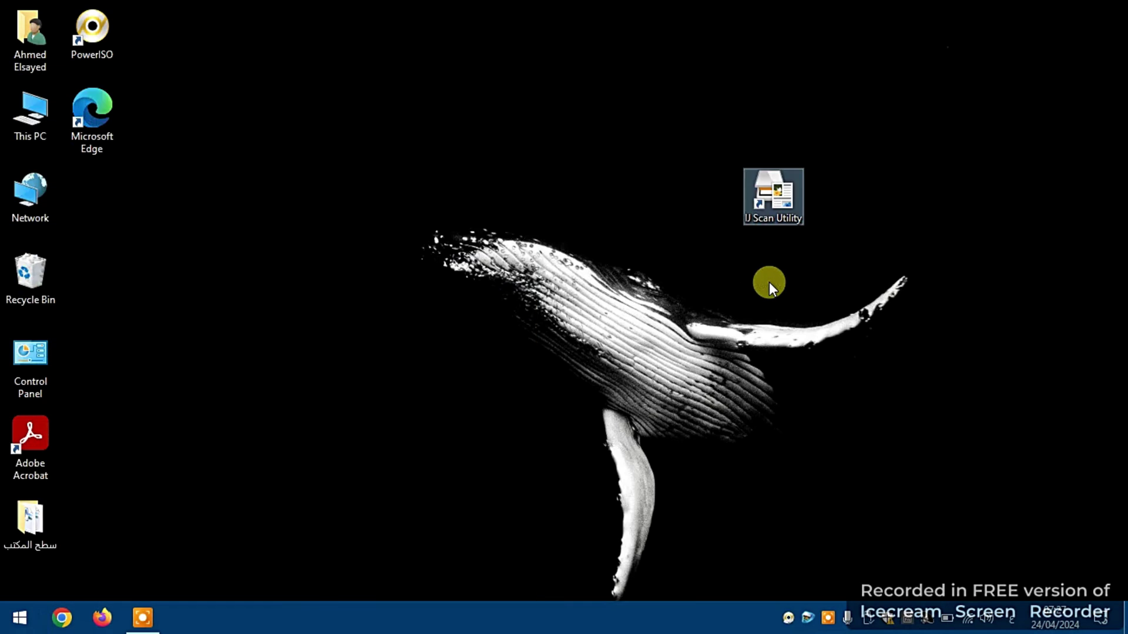
{"action": "left_click_drag", "start_coordinate": [781, 198], "coordinate": [100, 199]}
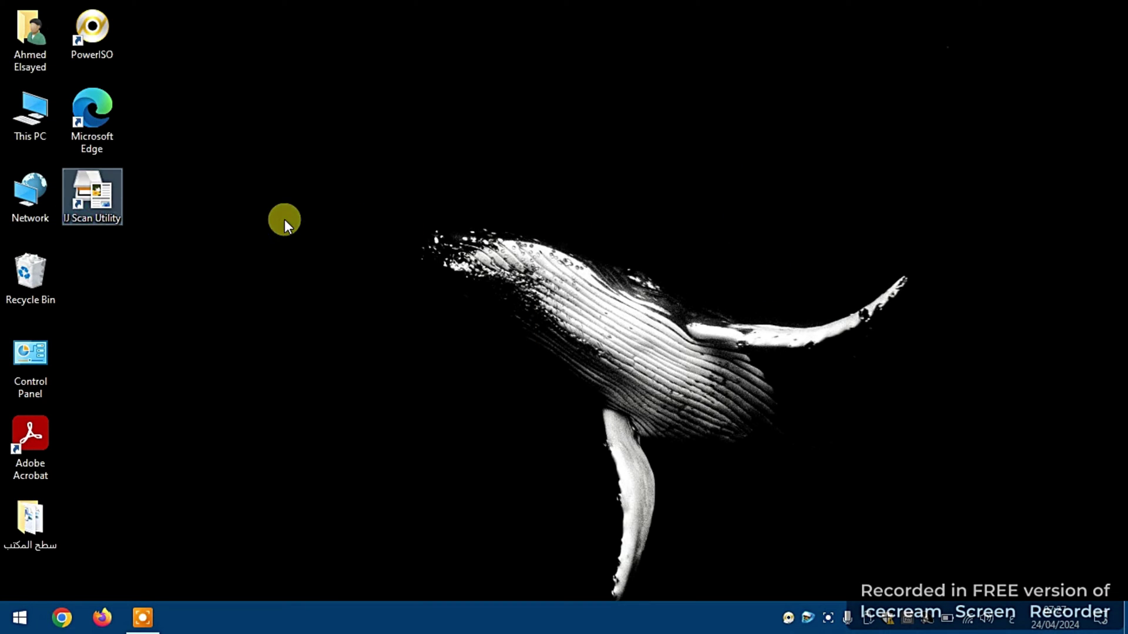
{"action": "left_click", "coordinate": [91, 192]}
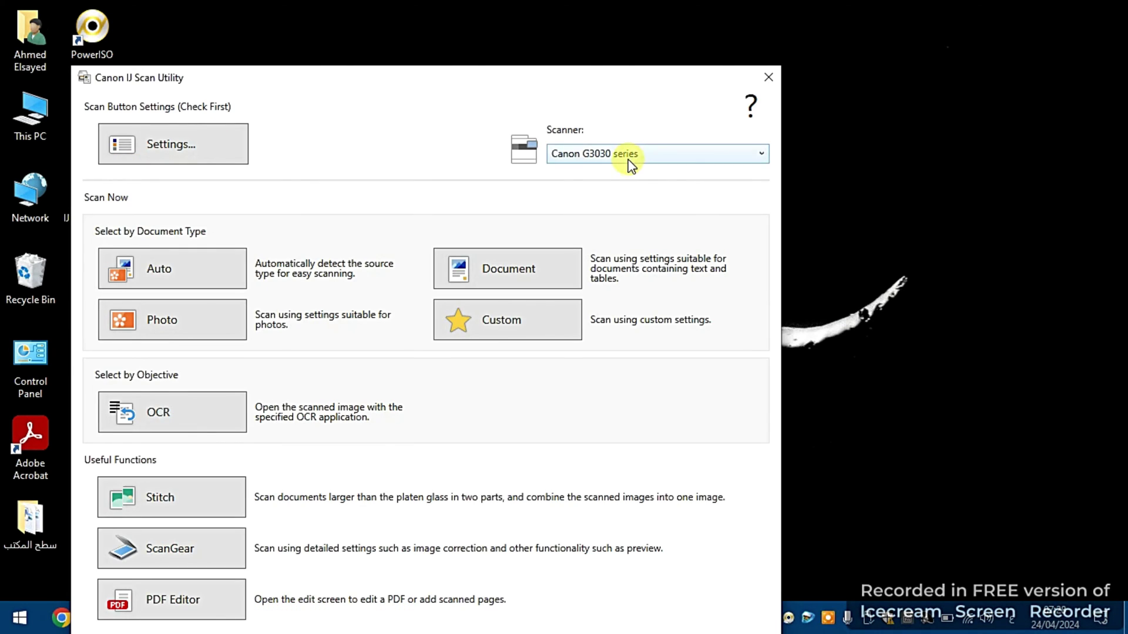
{"action": "left_click", "coordinate": [628, 154]}
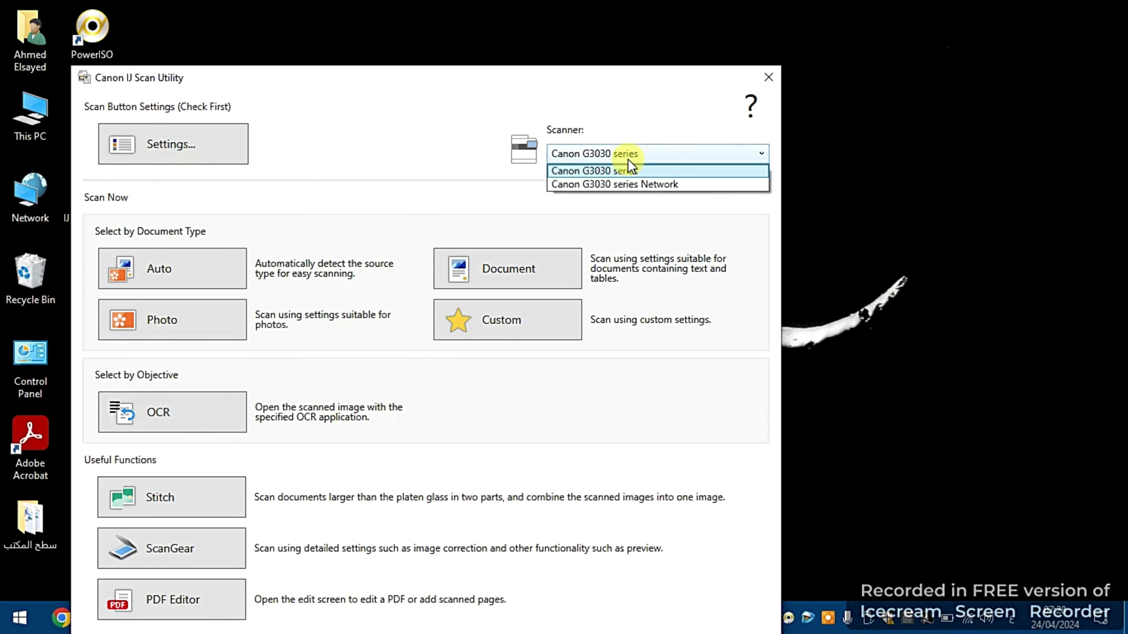
{"action": "left_click", "coordinate": [630, 170]}
{"action": "left_click", "coordinate": [564, 154]}
{"action": "left_click", "coordinate": [633, 171]}
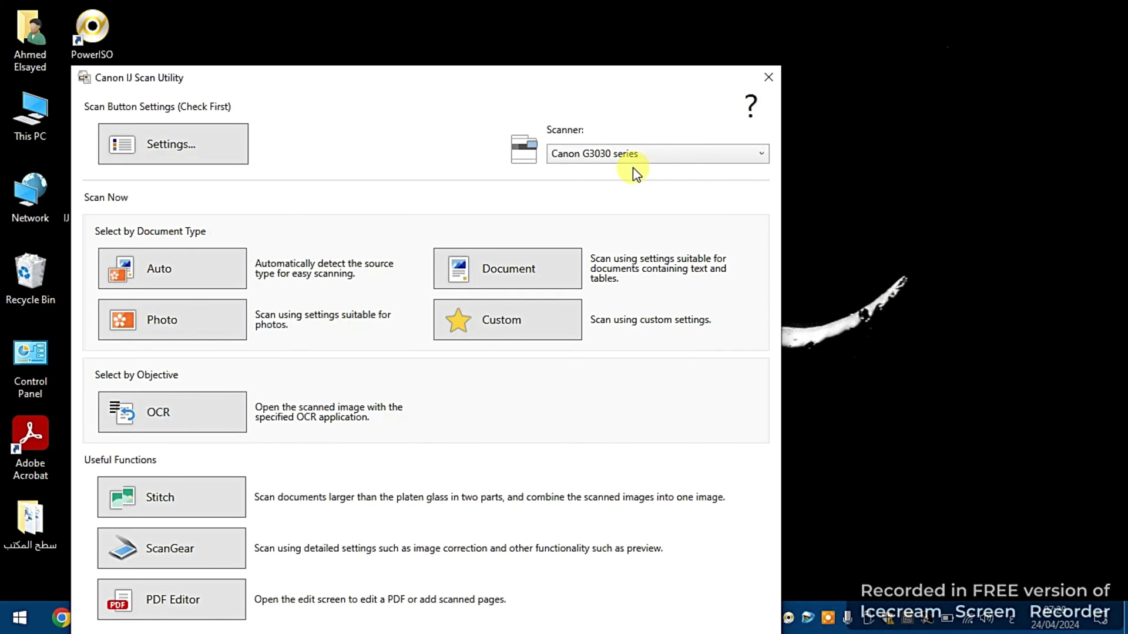
{"action": "left_click", "coordinate": [633, 162]}
{"action": "left_click", "coordinate": [653, 185]}
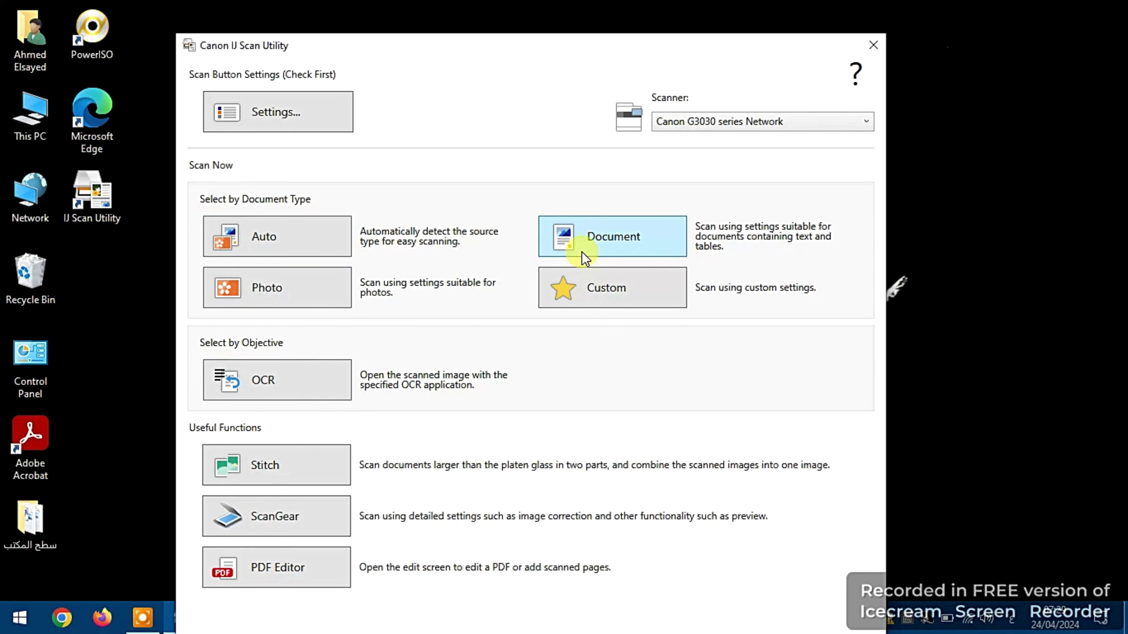
{"action": "left_click", "coordinate": [707, 127]}
{"action": "left_click", "coordinate": [718, 138]}
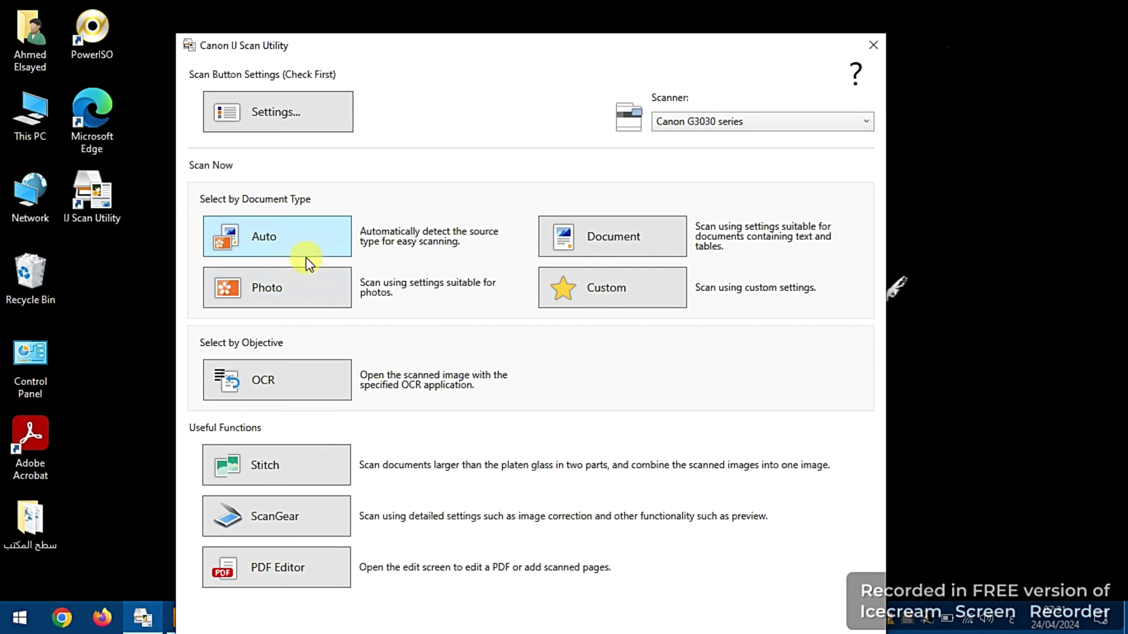
- Scan the test page on the glass as a Document until the scan-complete prompt appears
{"action": "left_click", "coordinate": [318, 285]}
{"action": "left_click", "coordinate": [627, 240]}
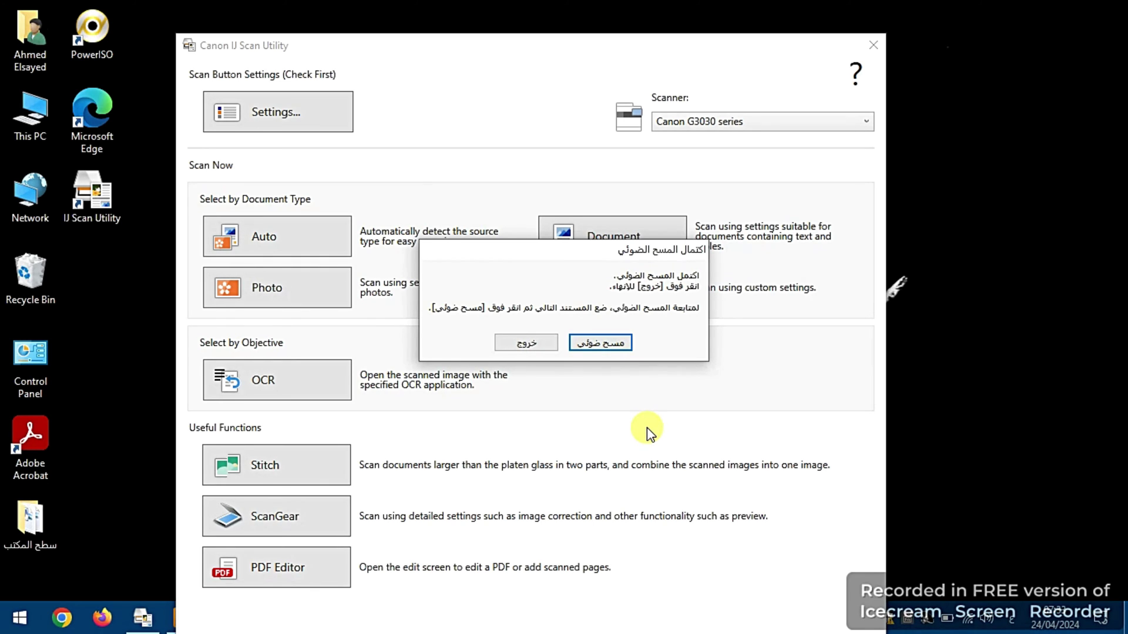
- Exit scanning, review page IMG_20240424_0002 in IJ PDF Editor, then close the editor
{"action": "left_click", "coordinate": [538, 348]}
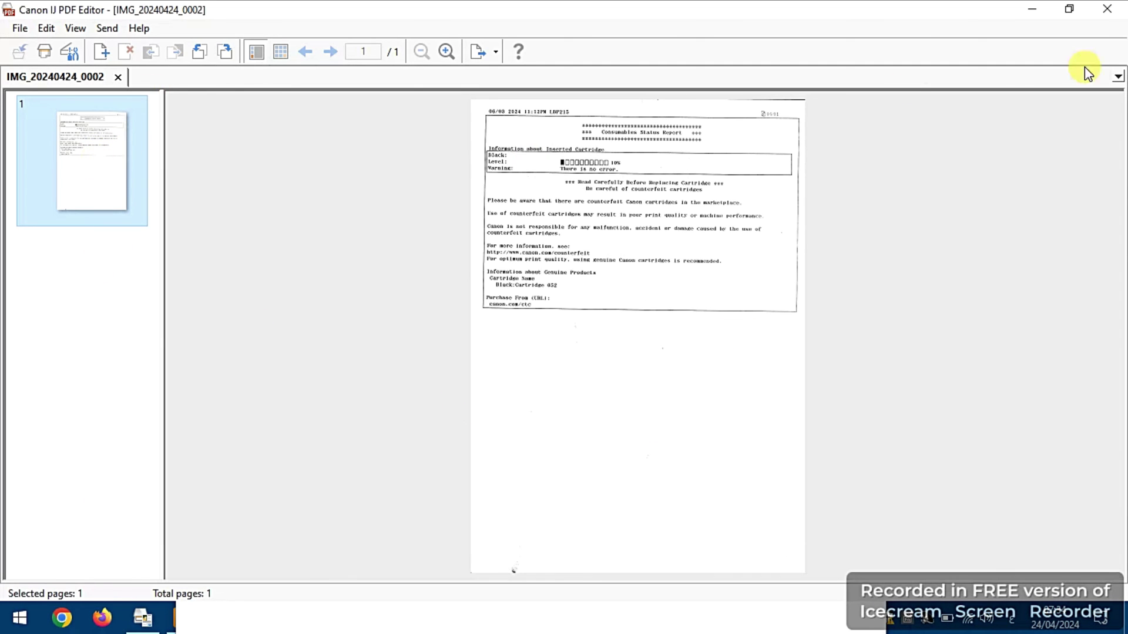
{"action": "left_click", "coordinate": [1115, 11]}
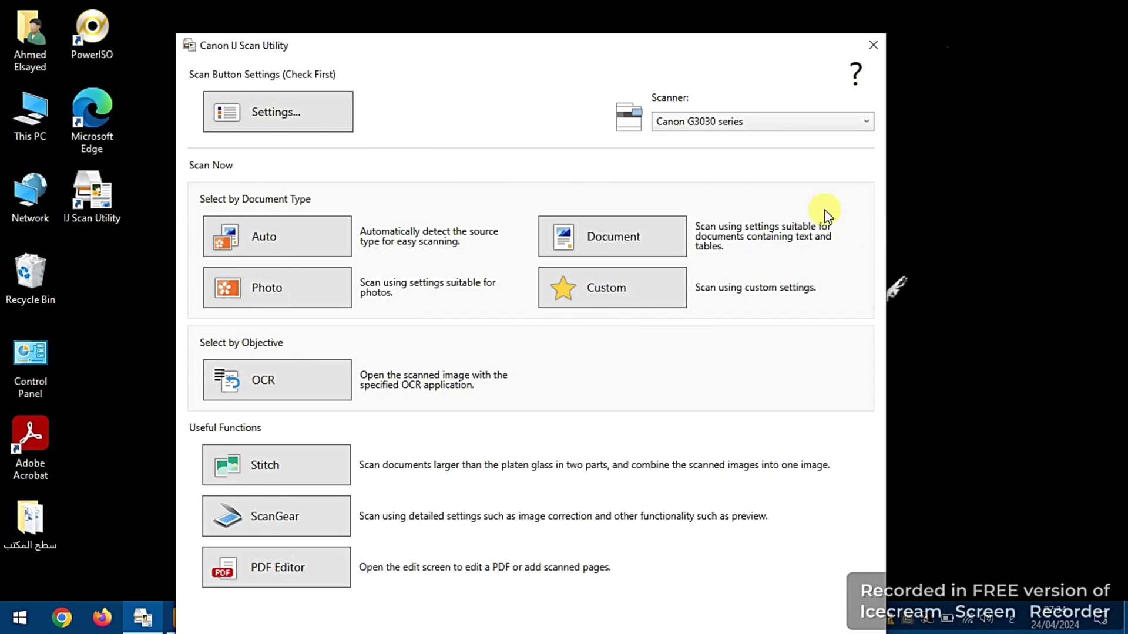
{"action": "left_click", "coordinate": [26, 133]}
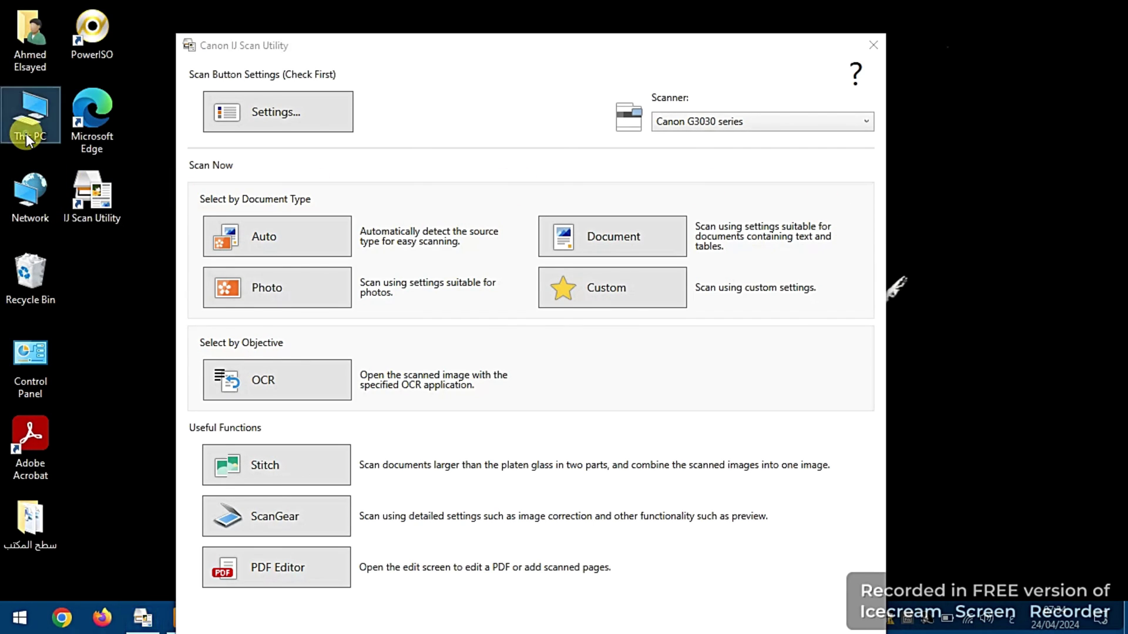
- Open This PC, then the Documents folder holding IMG_20240424_0001 and the PDF IMG_20240424_0002
{"action": "double_click", "coordinate": [26, 133]}
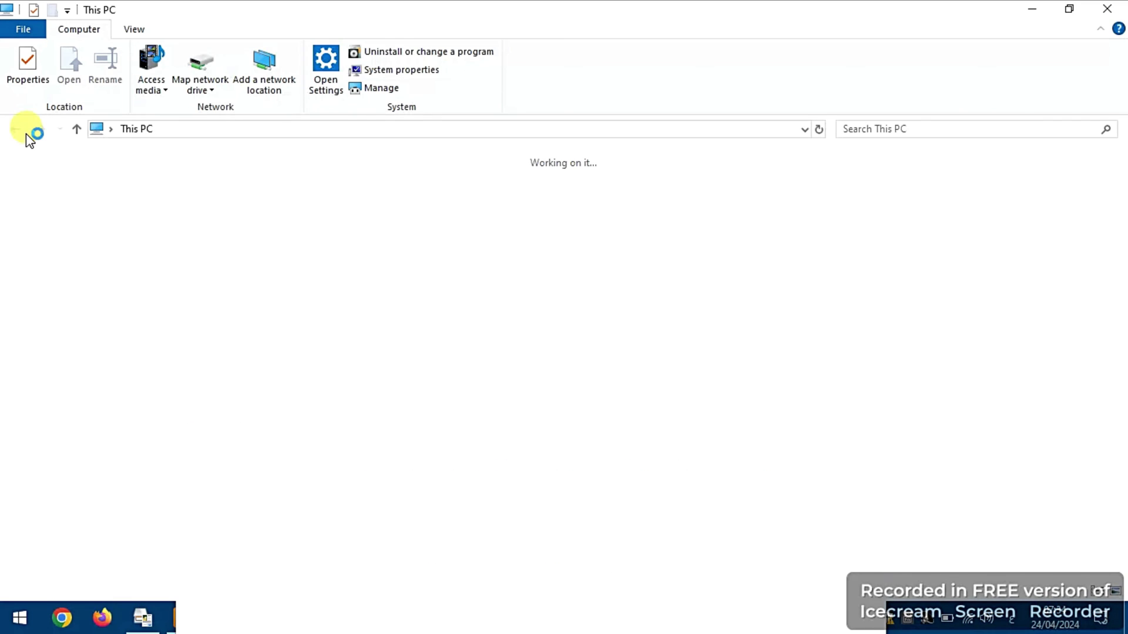
{"action": "double_click", "coordinate": [442, 184]}
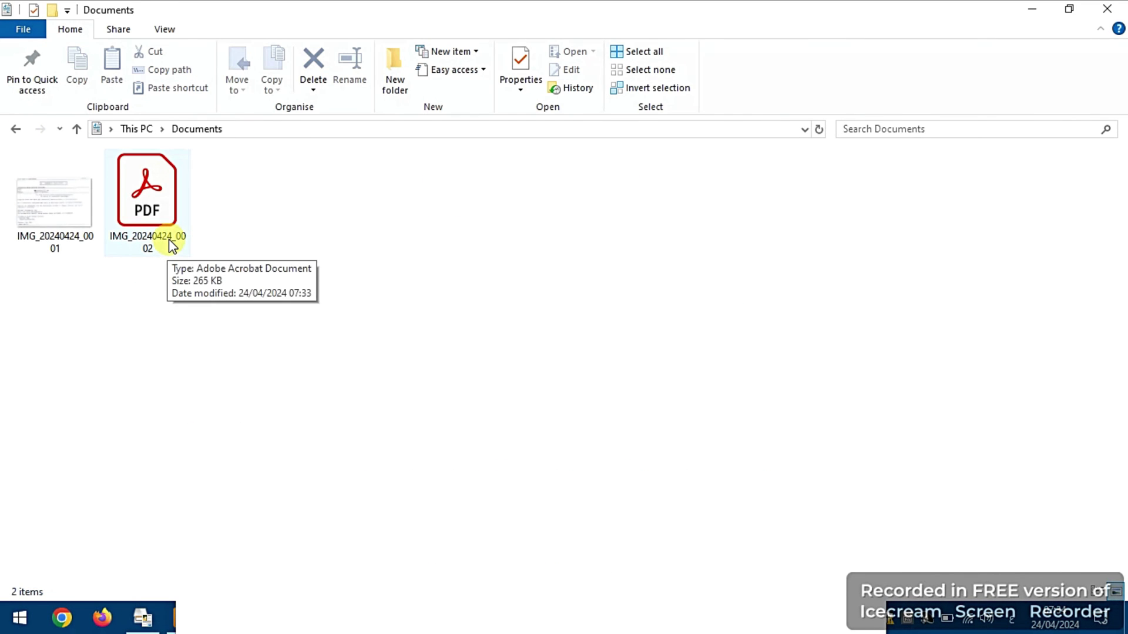